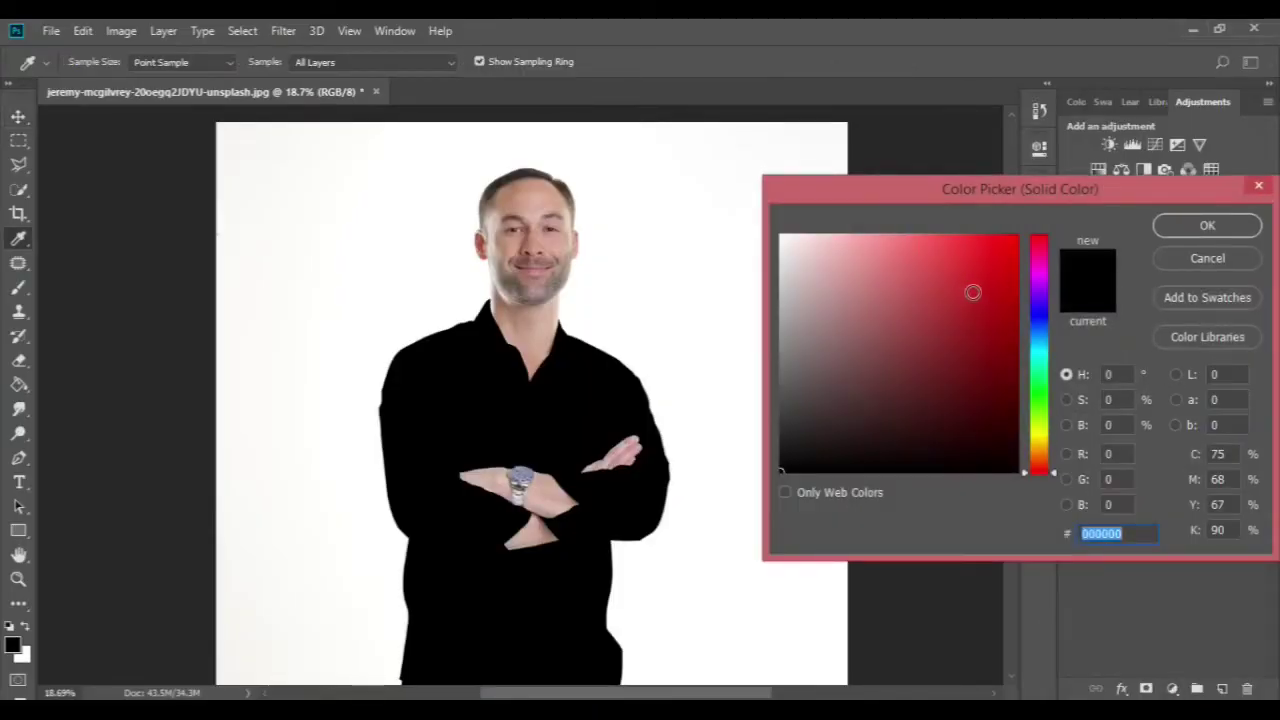
# Pick red e63434 in the Color Picker to create the Color Fill 1 layer over the shirt
pyautogui.click(971, 290)
pyautogui.click(977, 271)
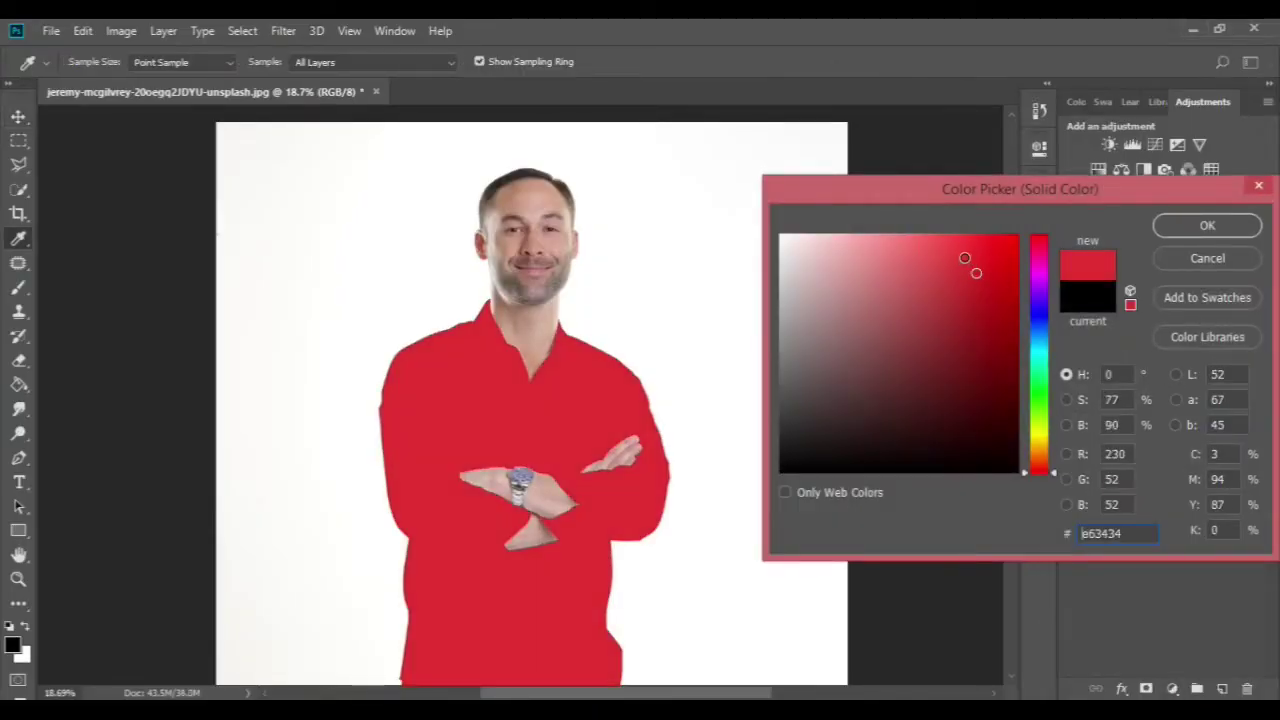
pyautogui.click(1208, 226)
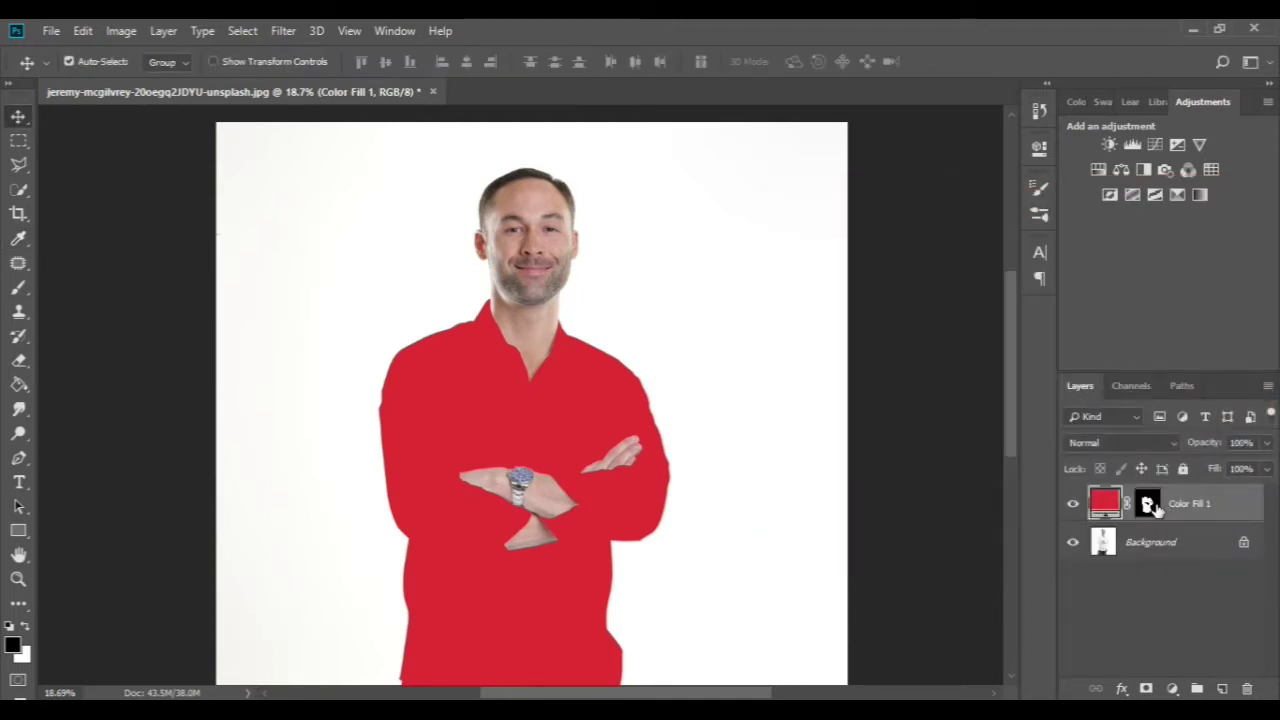
# Feather the Color Fill 1 layer mask edge by 2 px
pyautogui.click(1148, 505)
pyautogui.click(1039, 148)
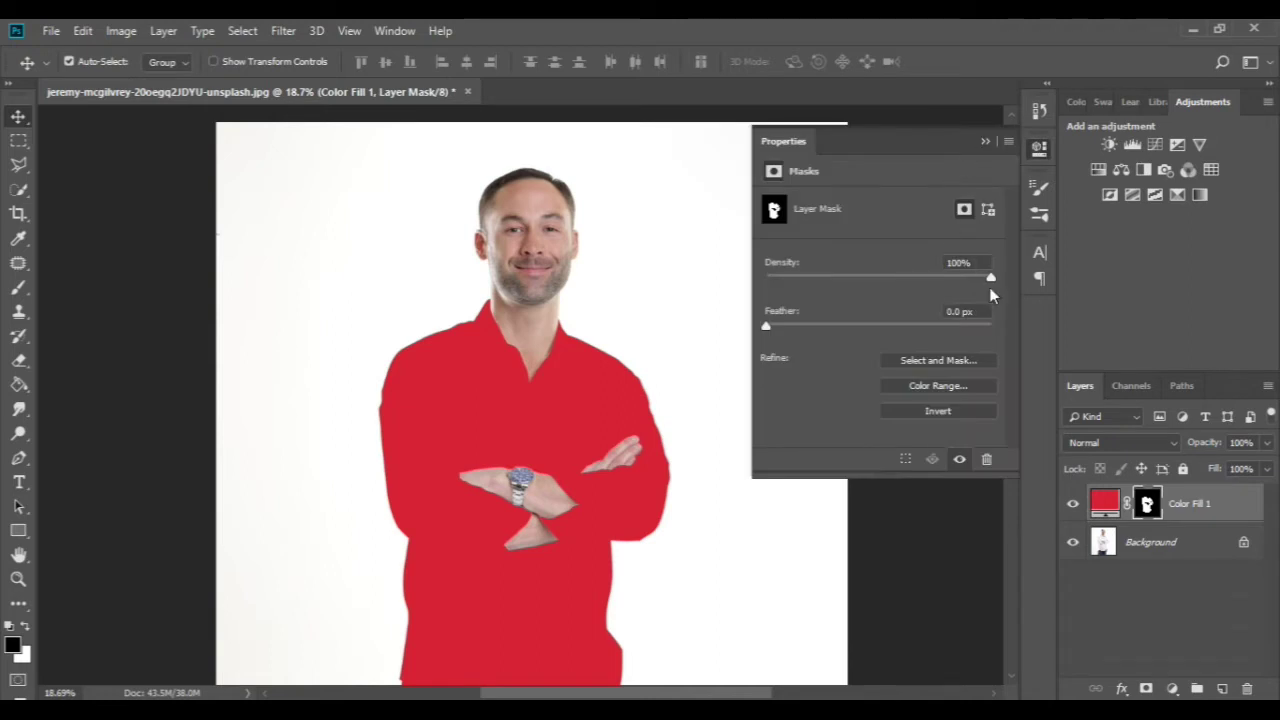
pyautogui.press('Up')
pyautogui.press('Up')
pyautogui.click(1172, 598)
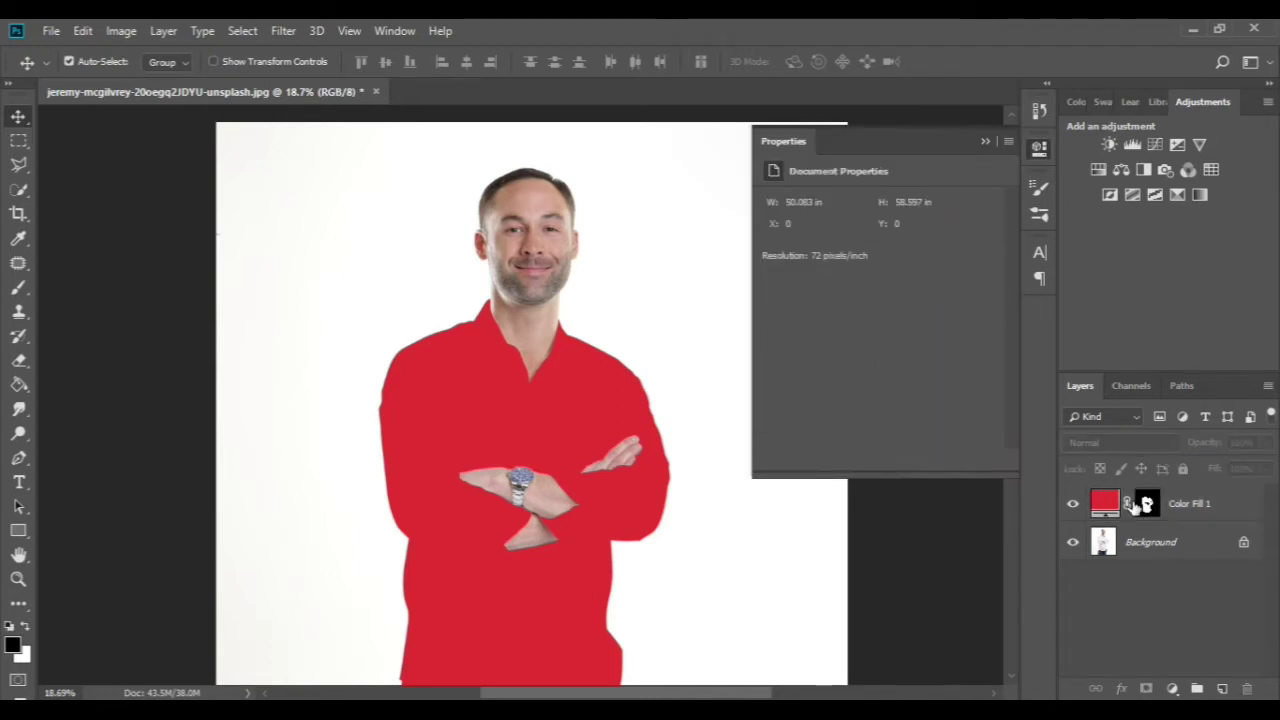
# Set Color Fill 1's blend mode to Multiply and close the Properties panel
pyautogui.click(1113, 508)
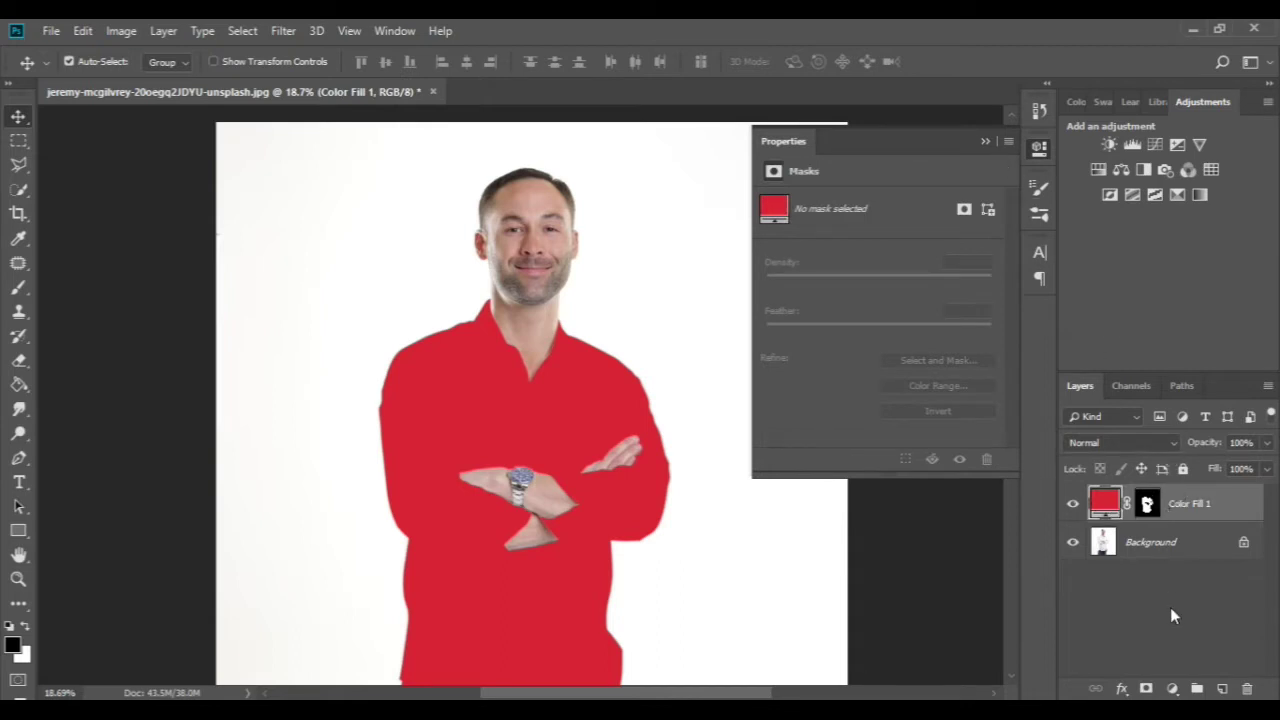
pyautogui.click(1094, 444)
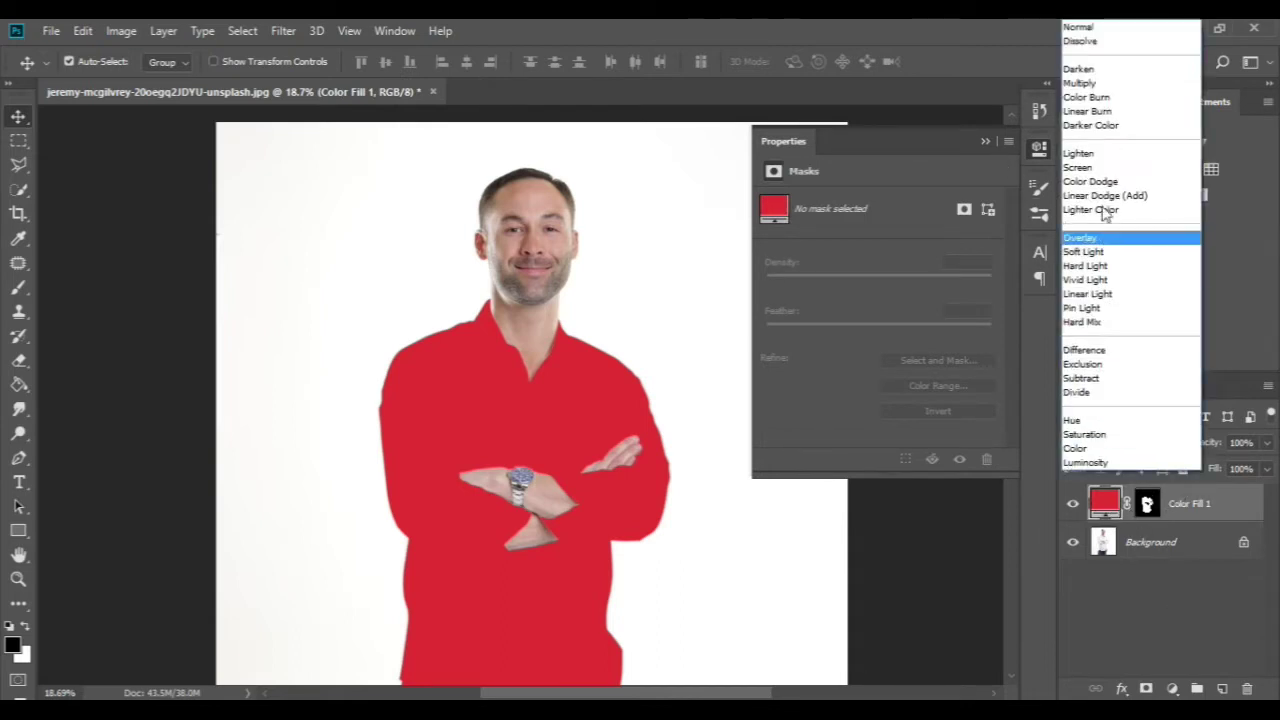
pyautogui.click(1097, 84)
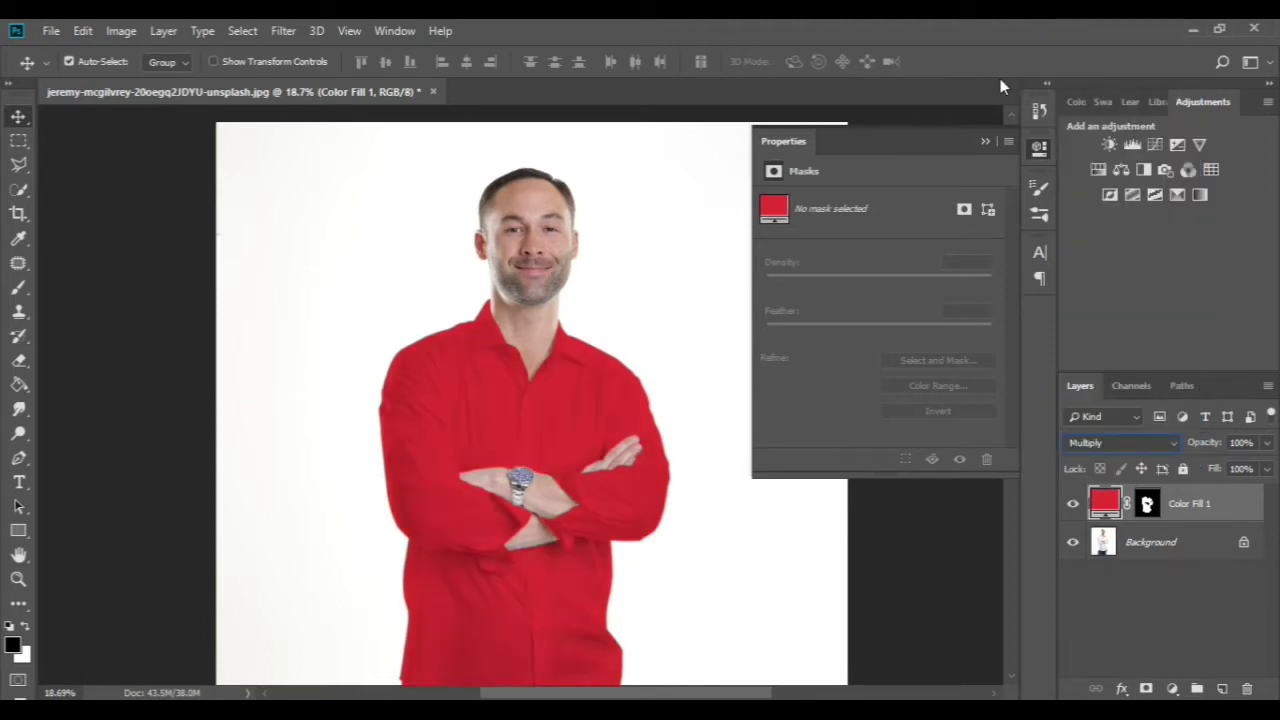
pyautogui.click(985, 141)
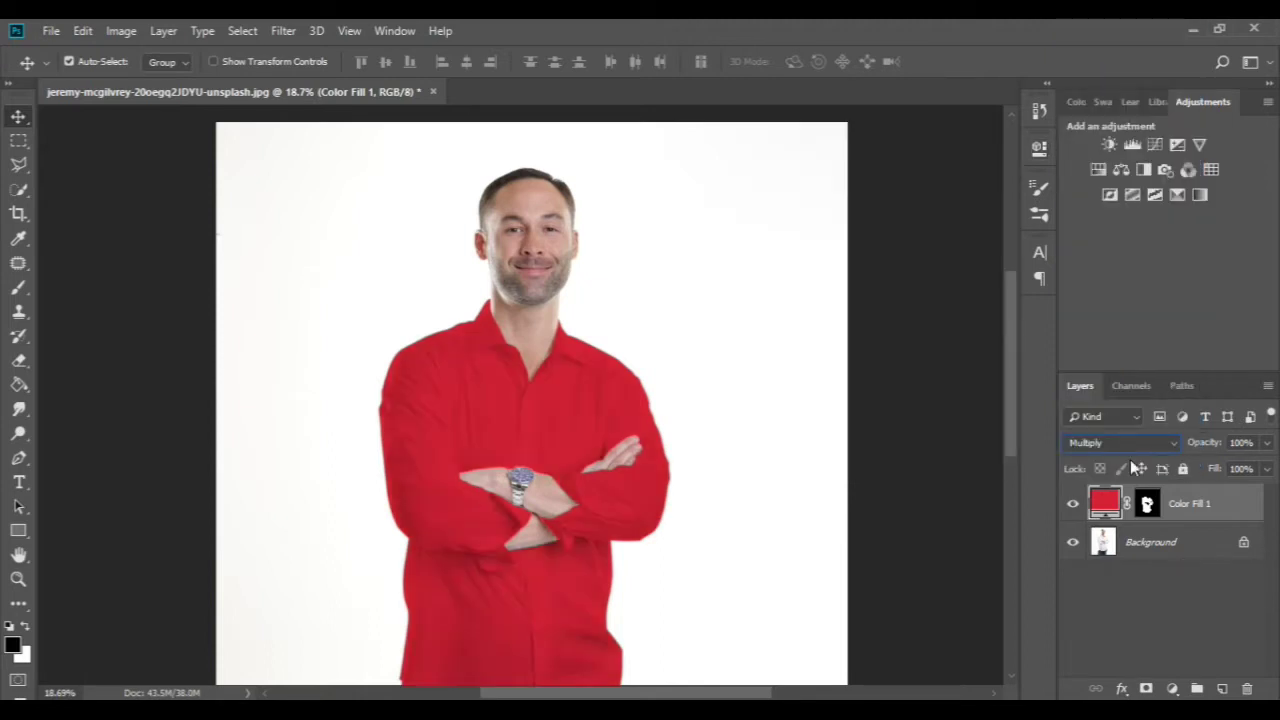
pyautogui.click(1172, 689)
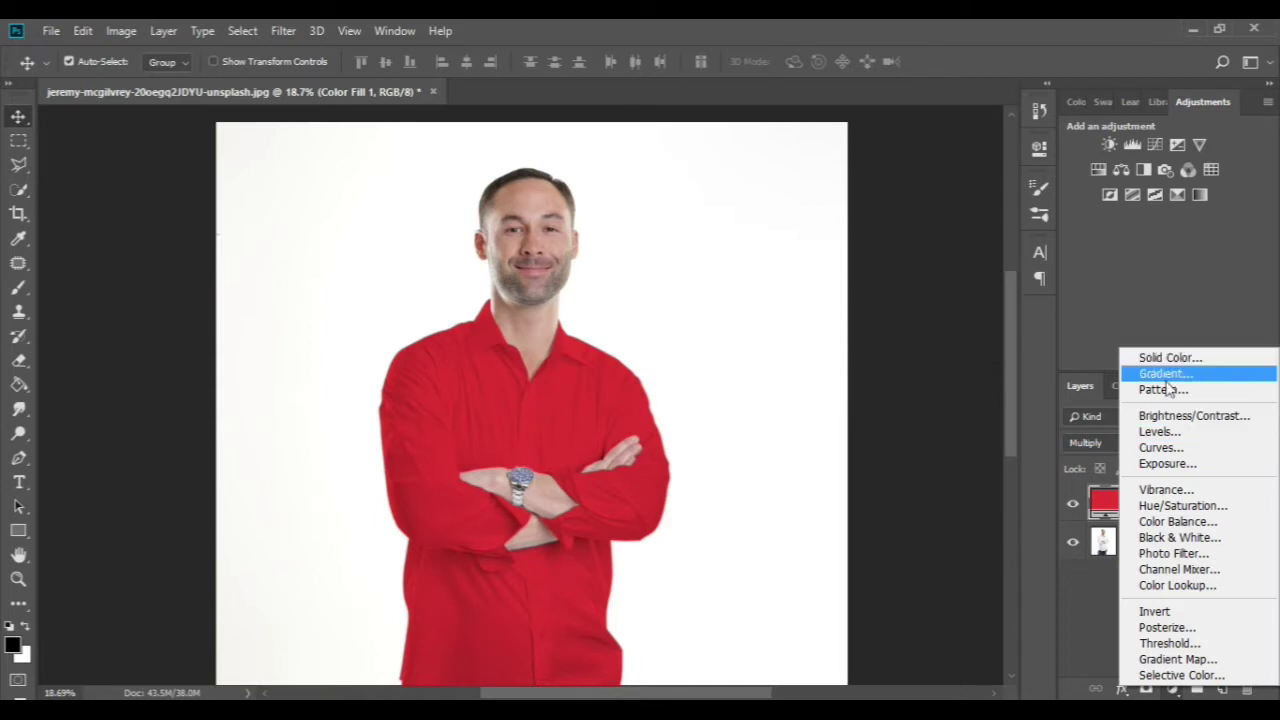
# Add a Curves layer clipped to Color Fill 1 with an S-curve that darkens the shirt
pyautogui.click(1175, 447)
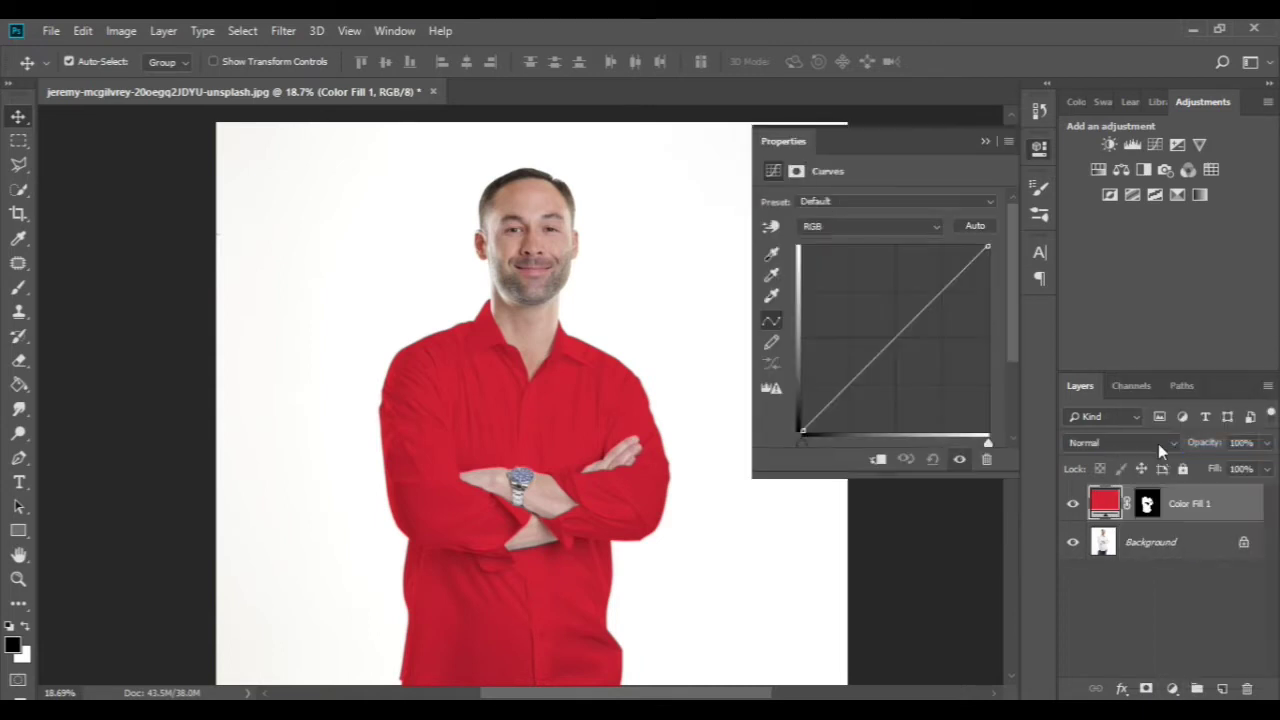
pyautogui.click(879, 461)
pyautogui.moveTo(893, 343); pyautogui.dragTo(910, 355)
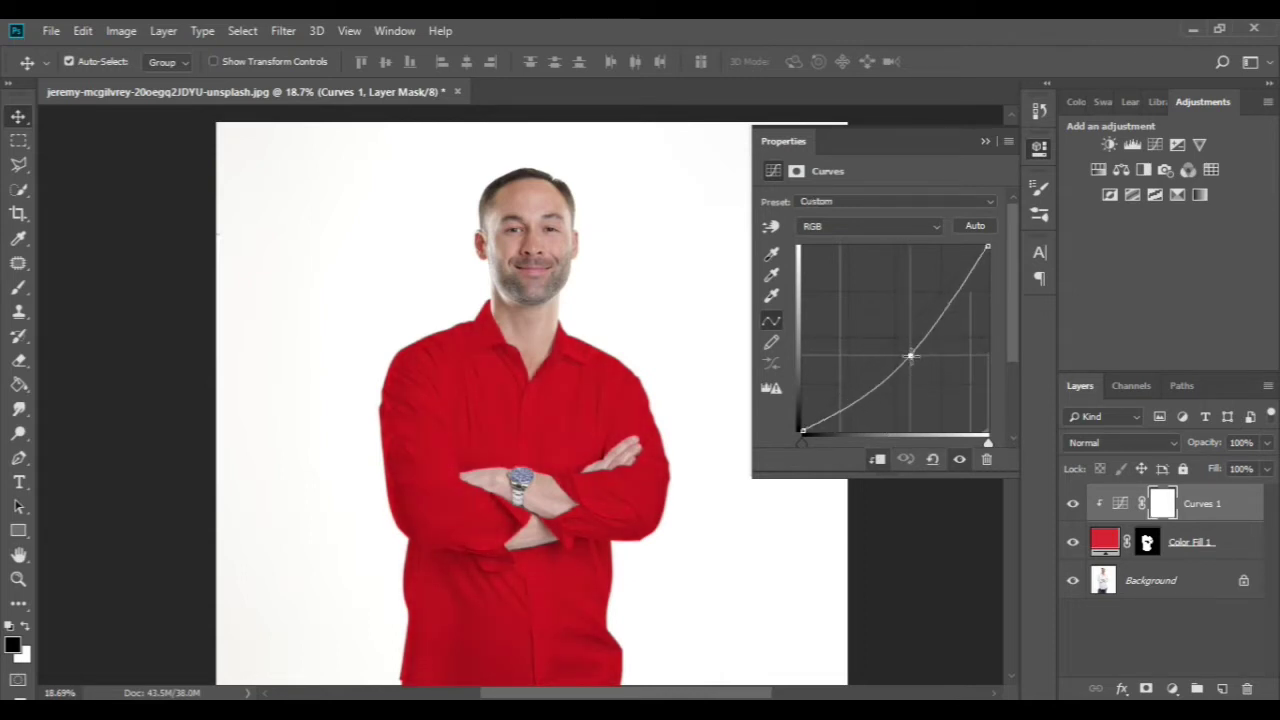
pyautogui.moveTo(860, 398); pyautogui.dragTo(873, 404)
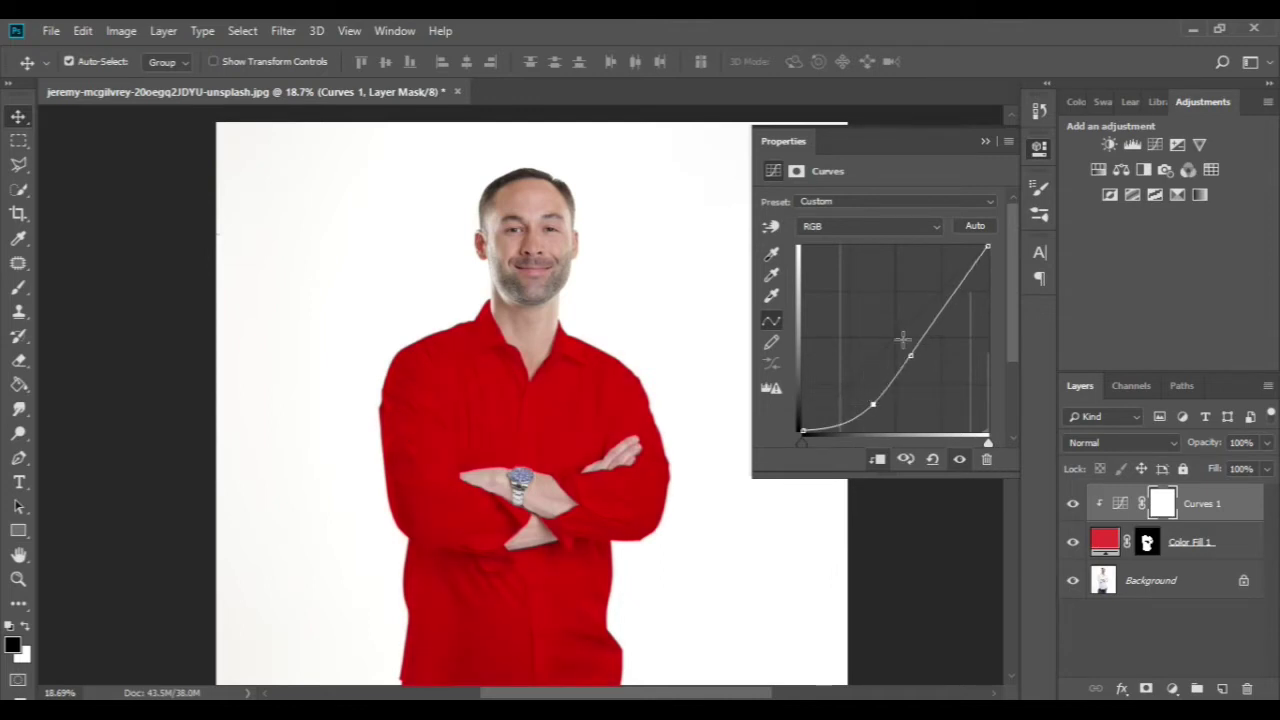
pyautogui.moveTo(940, 320); pyautogui.dragTo(944, 316)
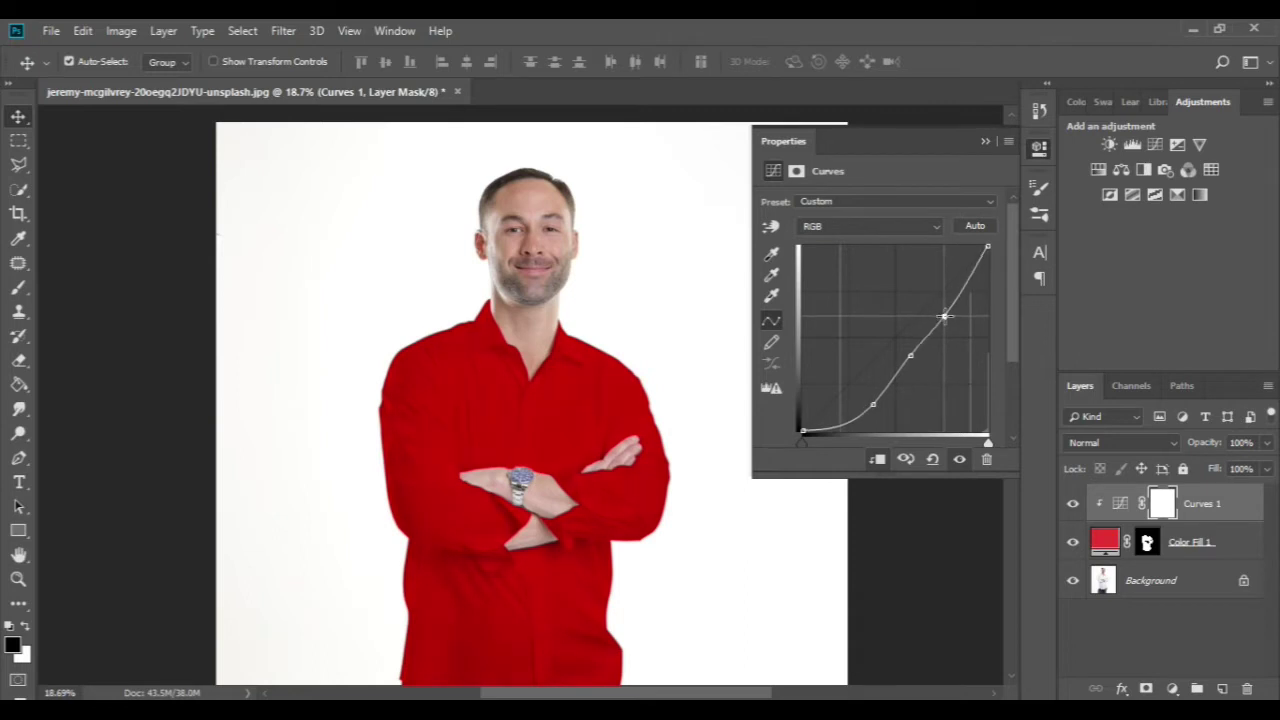
pyautogui.click(984, 141)
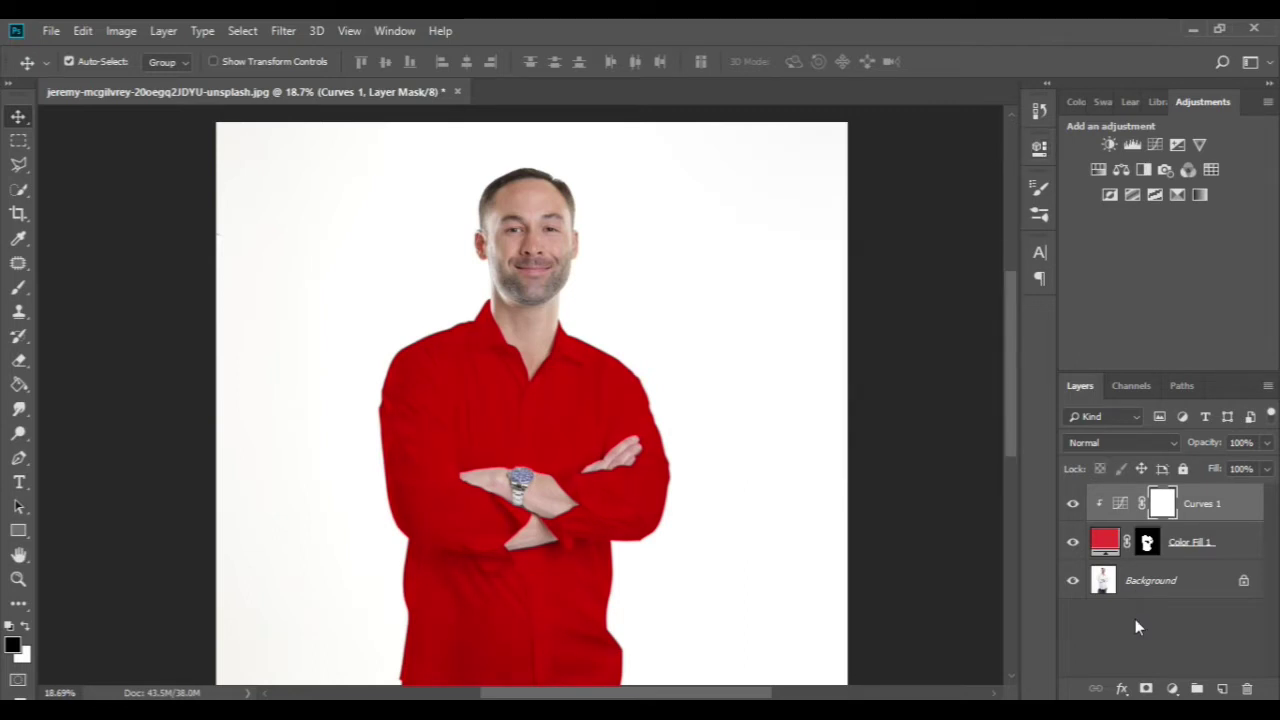
# Toggle the layers to compare the original white shirt with the red result
pyautogui.keyDown('alt'); pyautogui.click(1074, 583); pyautogui.keyUp('alt')
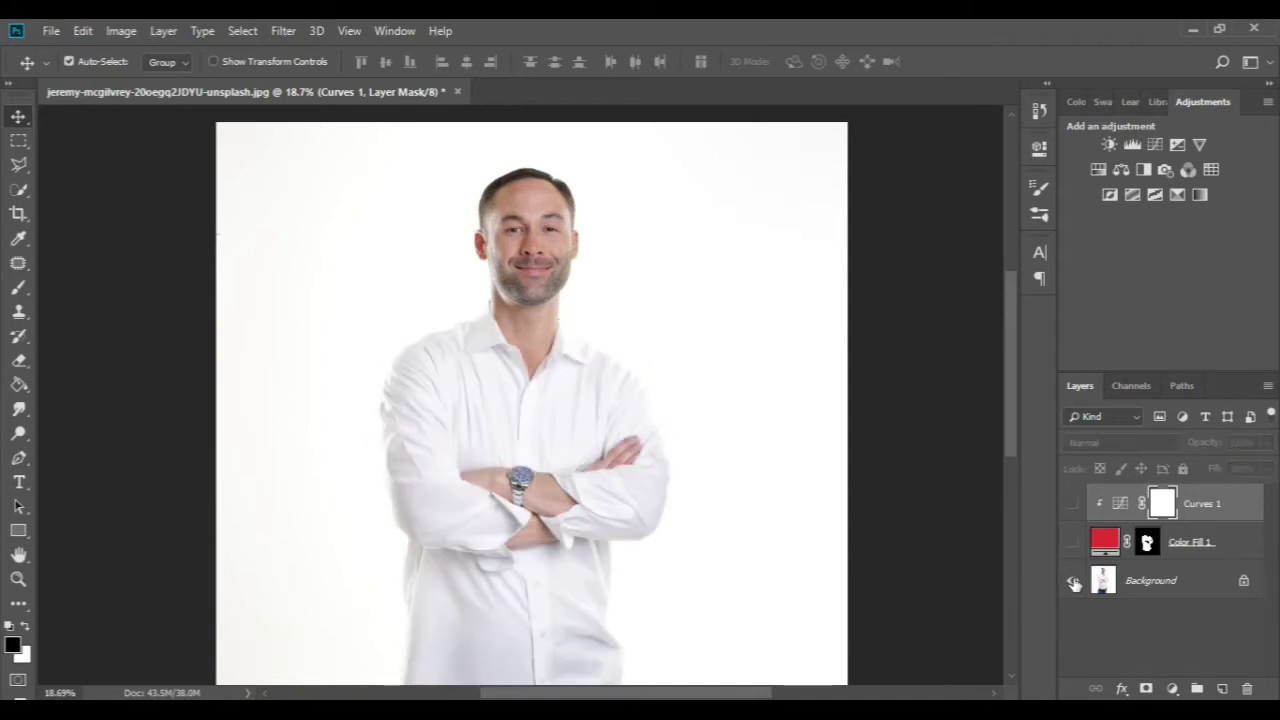
pyautogui.keyDown('alt'); pyautogui.click(1074, 583); pyautogui.keyUp('alt')
pyautogui.keyDown('alt'); pyautogui.click(1074, 583); pyautogui.keyUp('alt')
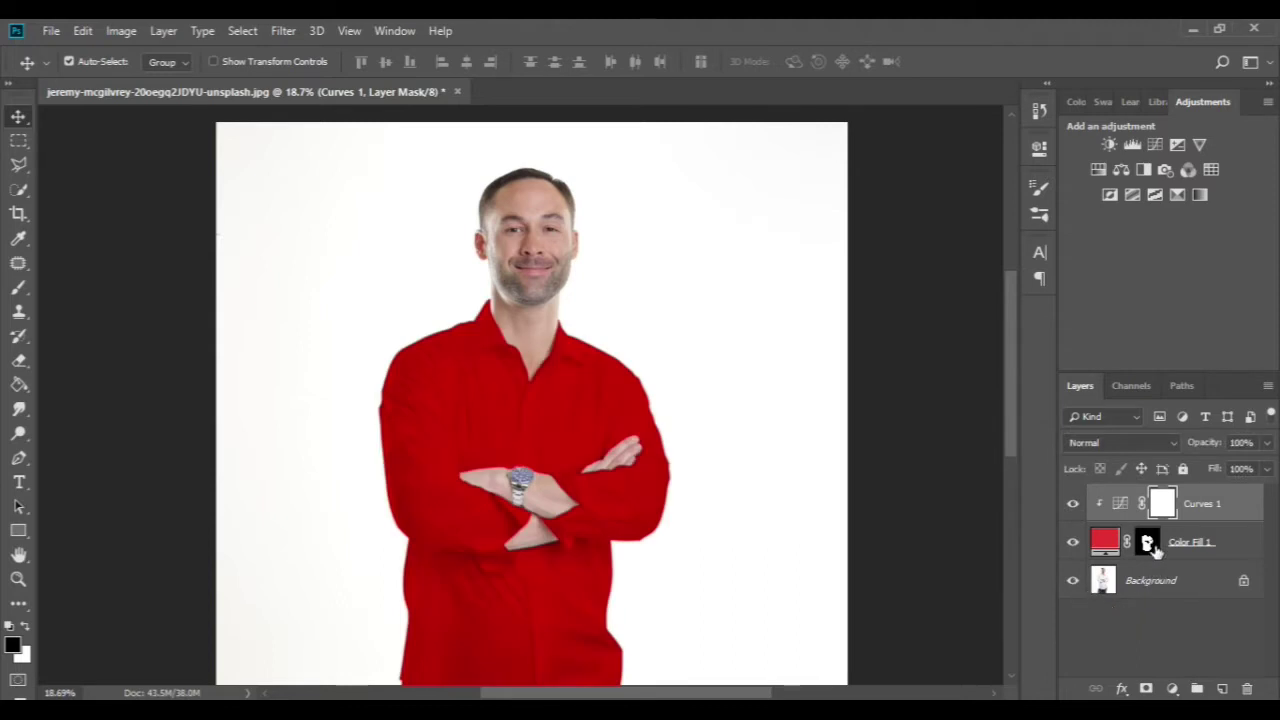
pyautogui.click(1104, 542)
# Change the Color Fill 1 colour to deep blue 3e16d2
pyautogui.doubleClick(1104, 542)
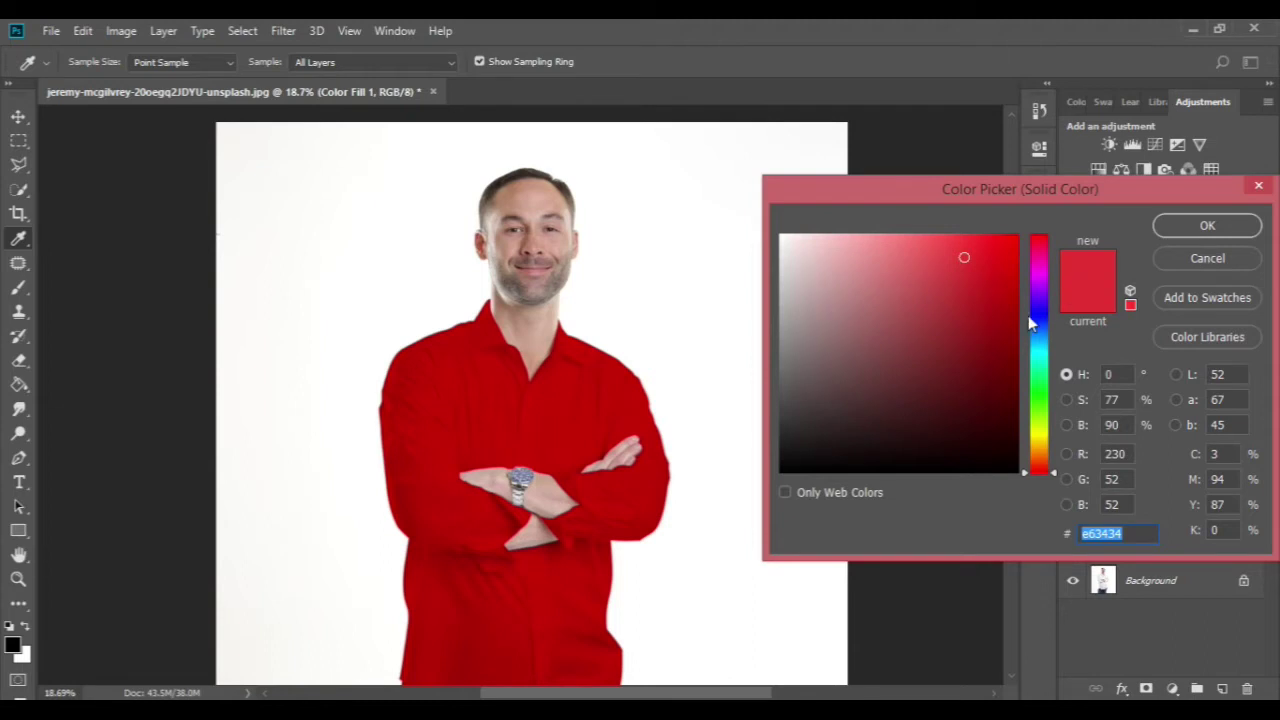
pyautogui.click(1037, 307)
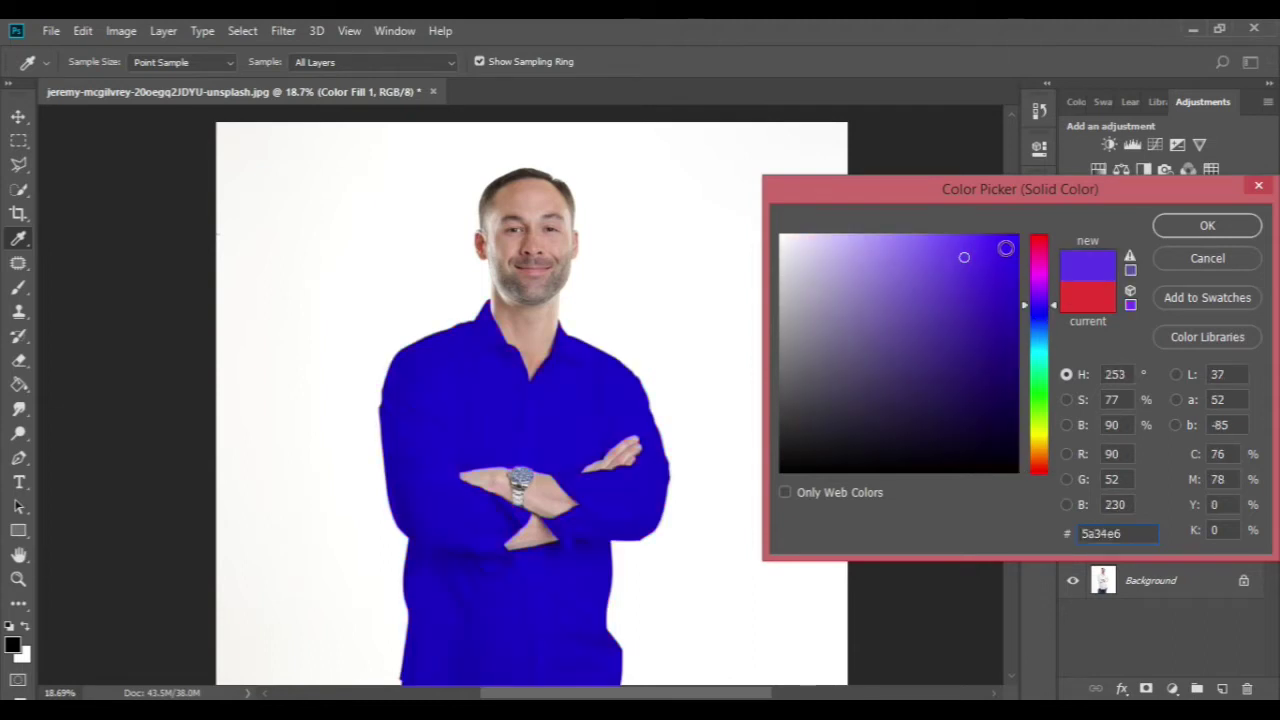
pyautogui.click(991, 277)
pyautogui.click(990, 305)
pyautogui.click(995, 278)
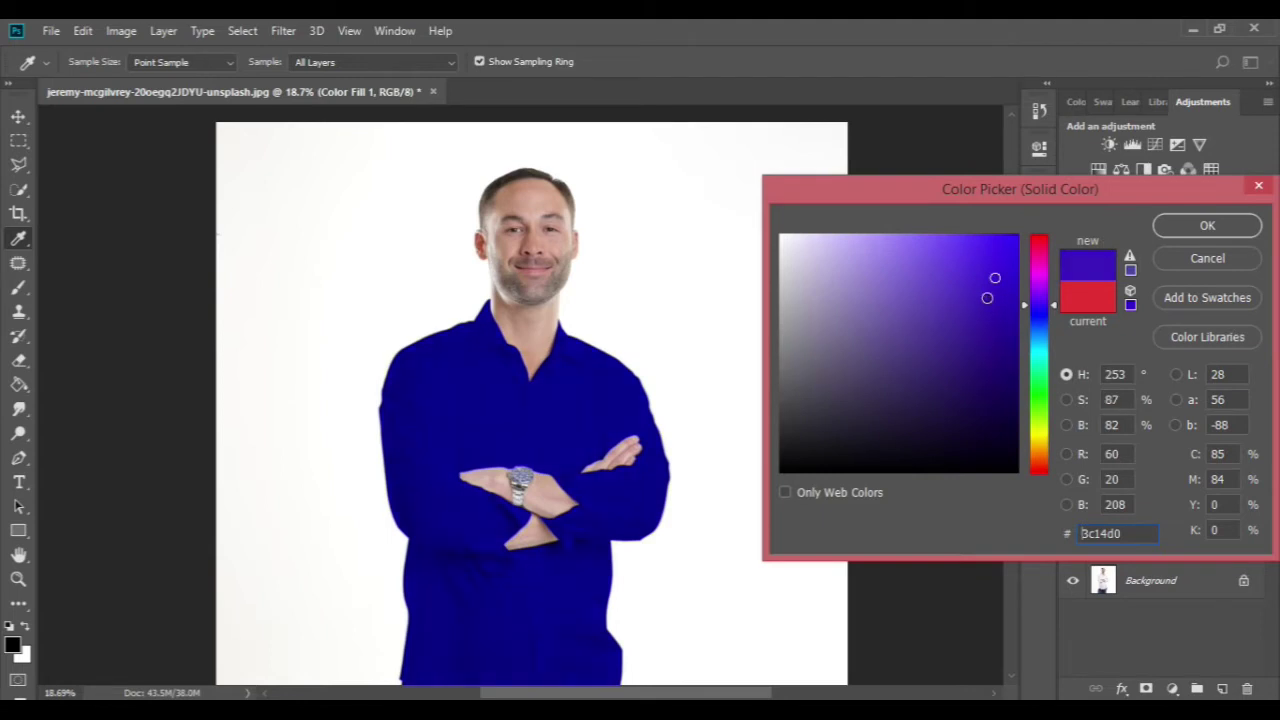
pyautogui.click(993, 276)
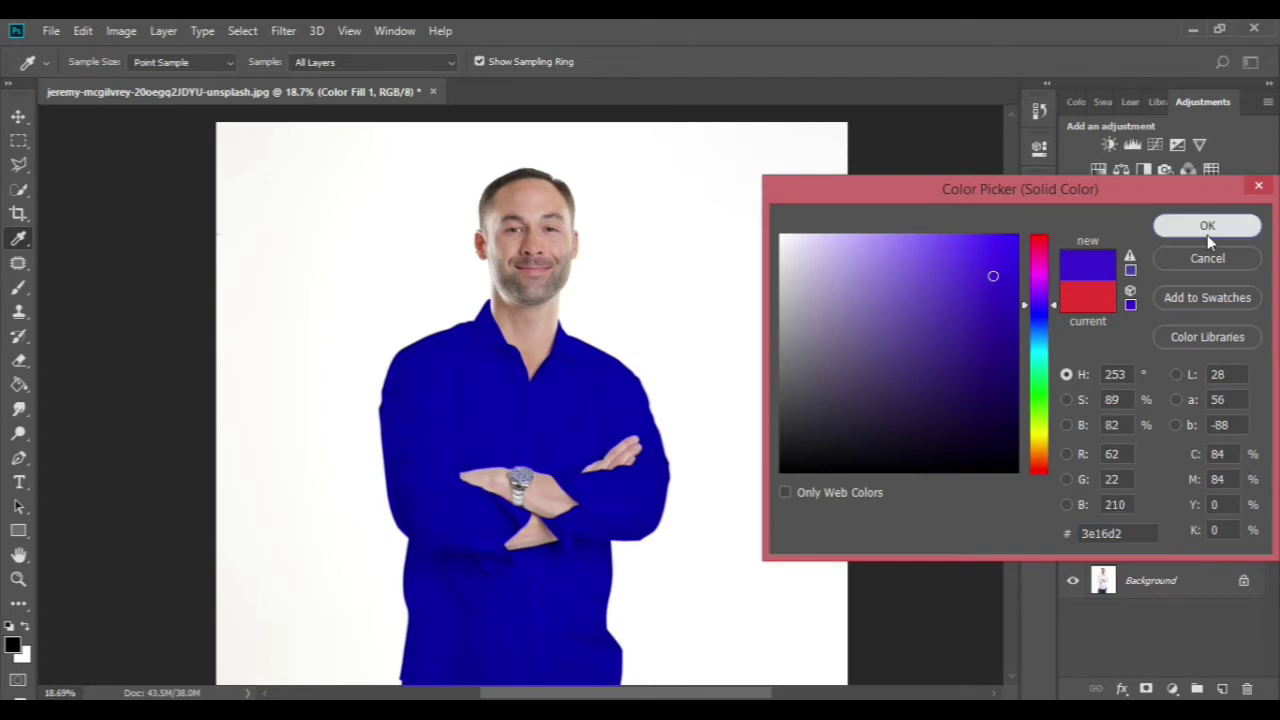
pyautogui.click(1207, 228)
# Test the fill's opacity and other blend modes, then return it to Multiply
pyautogui.moveTo(1210, 444); pyautogui.dragTo(1238, 442)
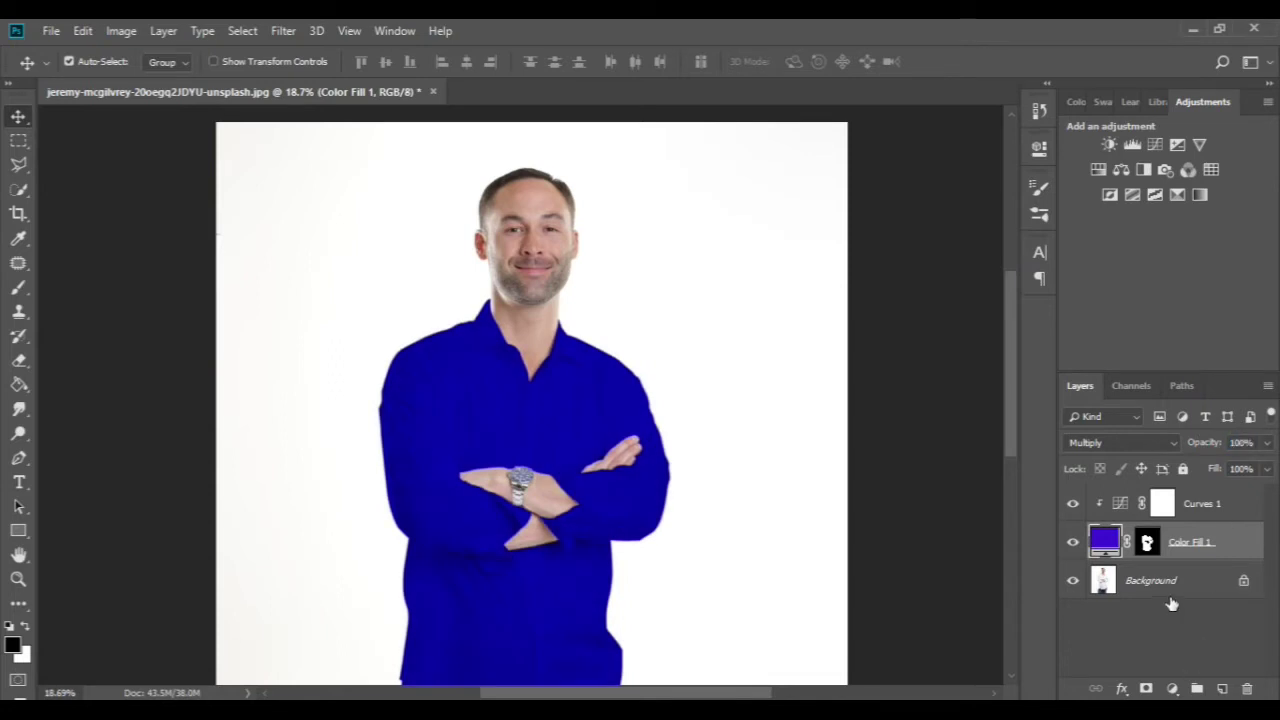
pyautogui.hotkey('alt', 'shift', 'g')
pyautogui.hotkey('alt', 'shift', 'm')
# Set the Color Fill 1 colour to bright yellow-green cdd914, turning the shirt lime
pyautogui.doubleClick(1105, 542)
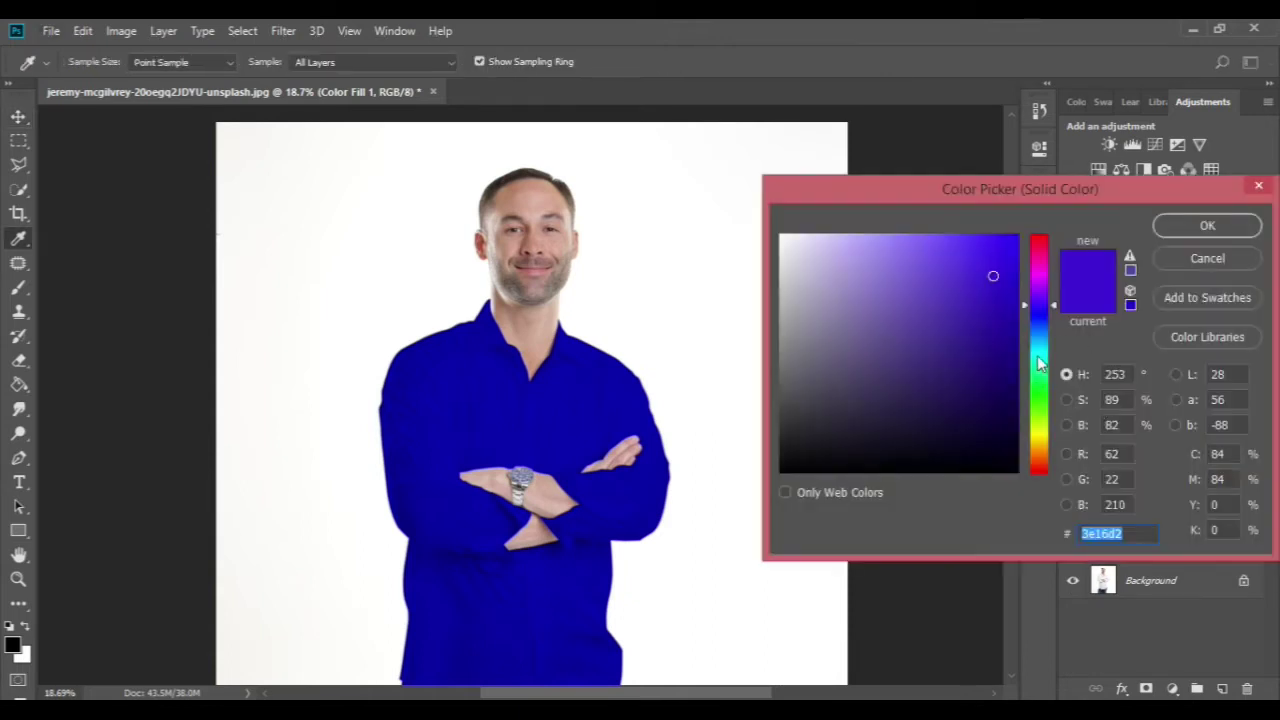
pyautogui.click(1038, 356)
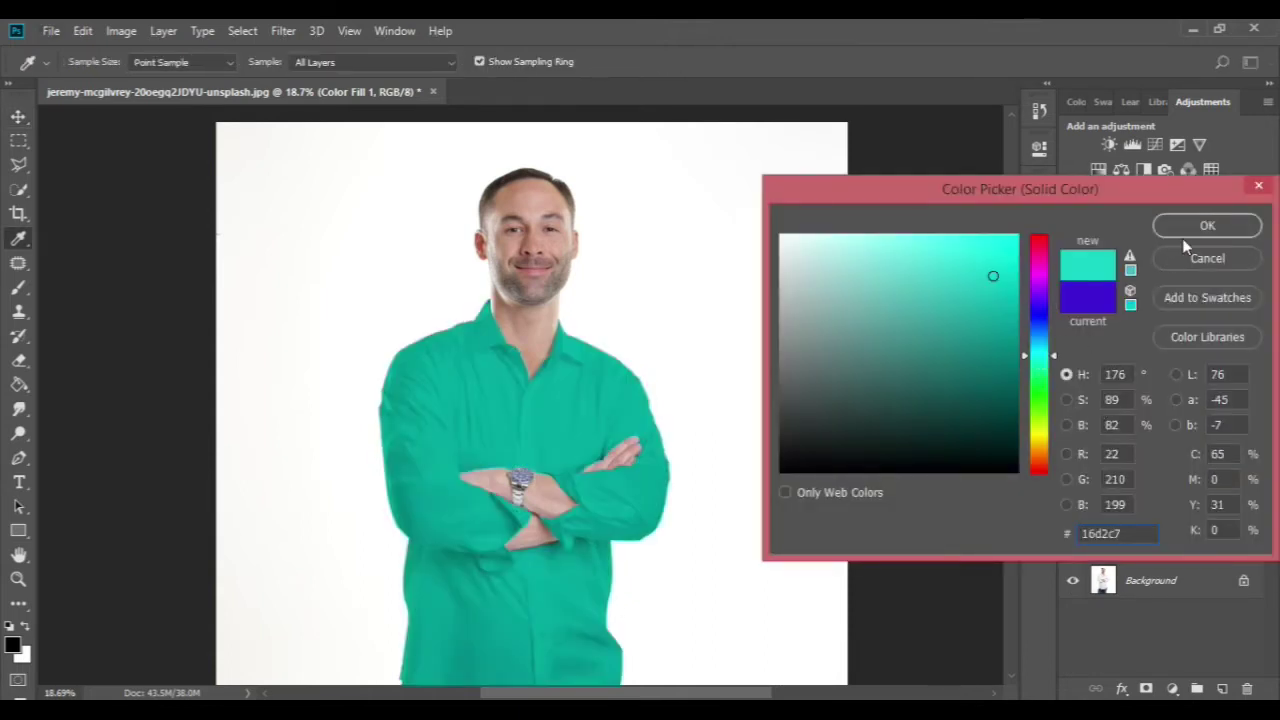
pyautogui.click(1042, 373)
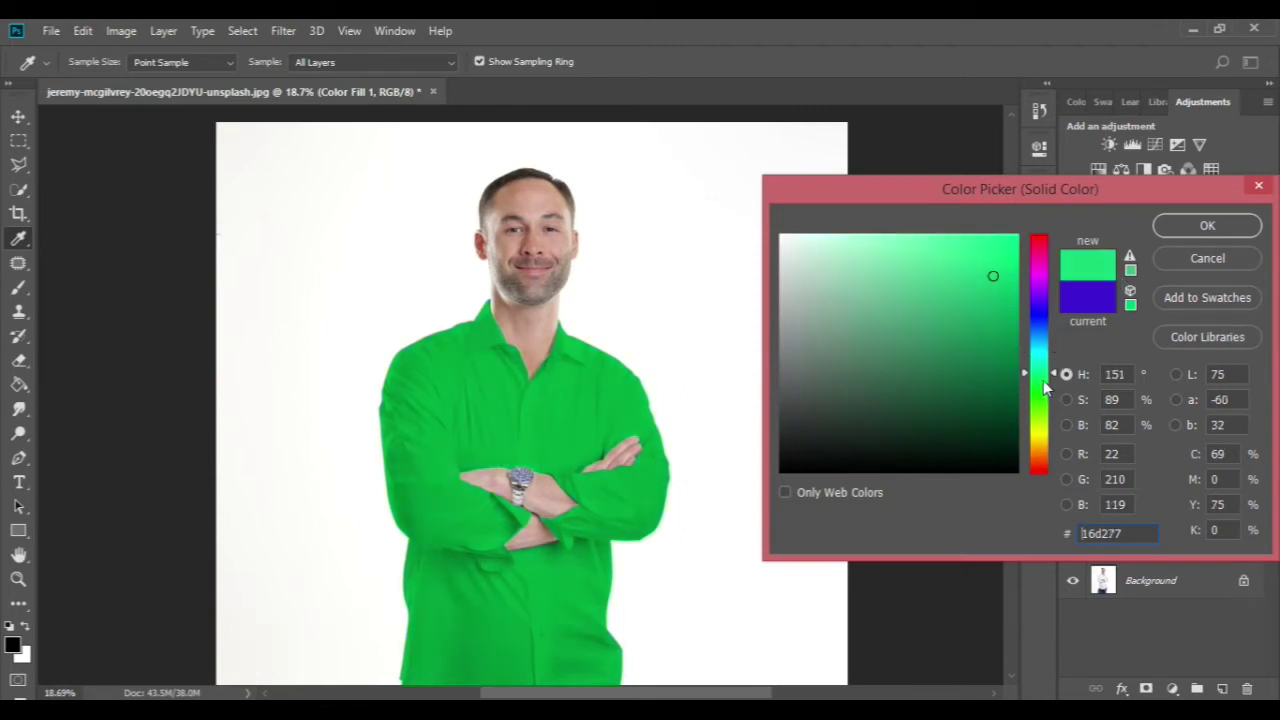
pyautogui.click(1046, 389)
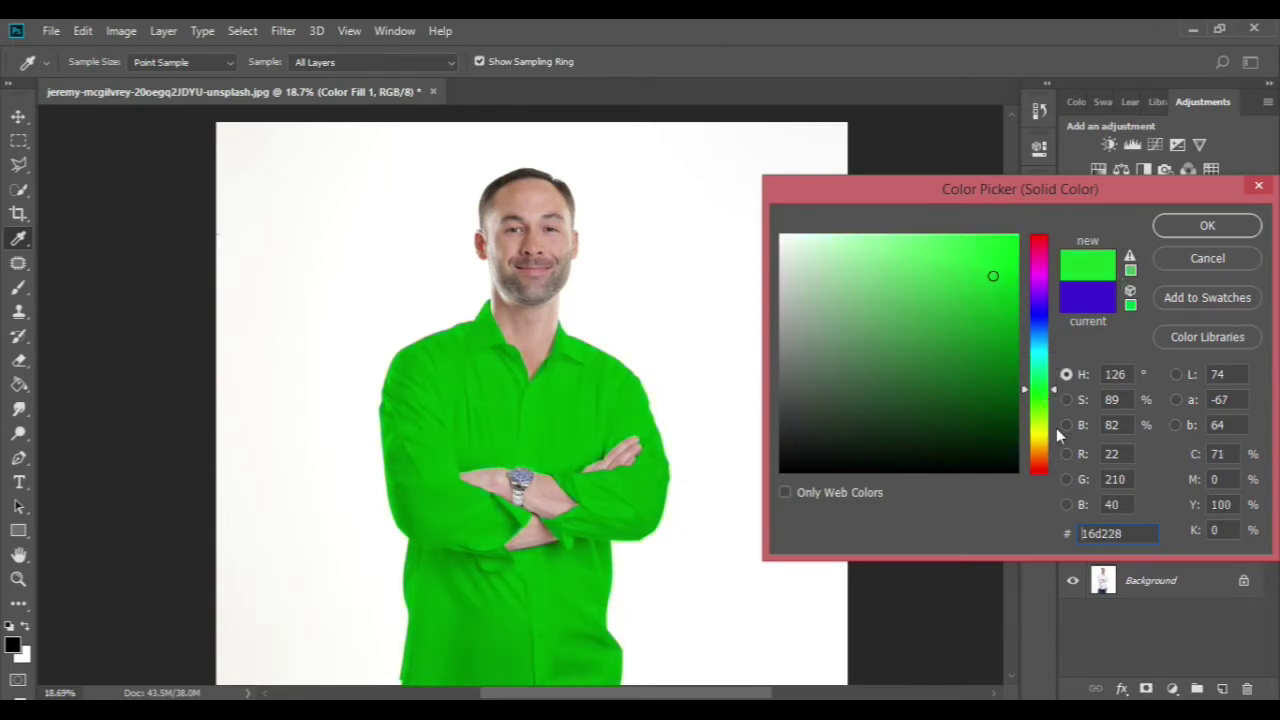
pyautogui.click(1037, 429)
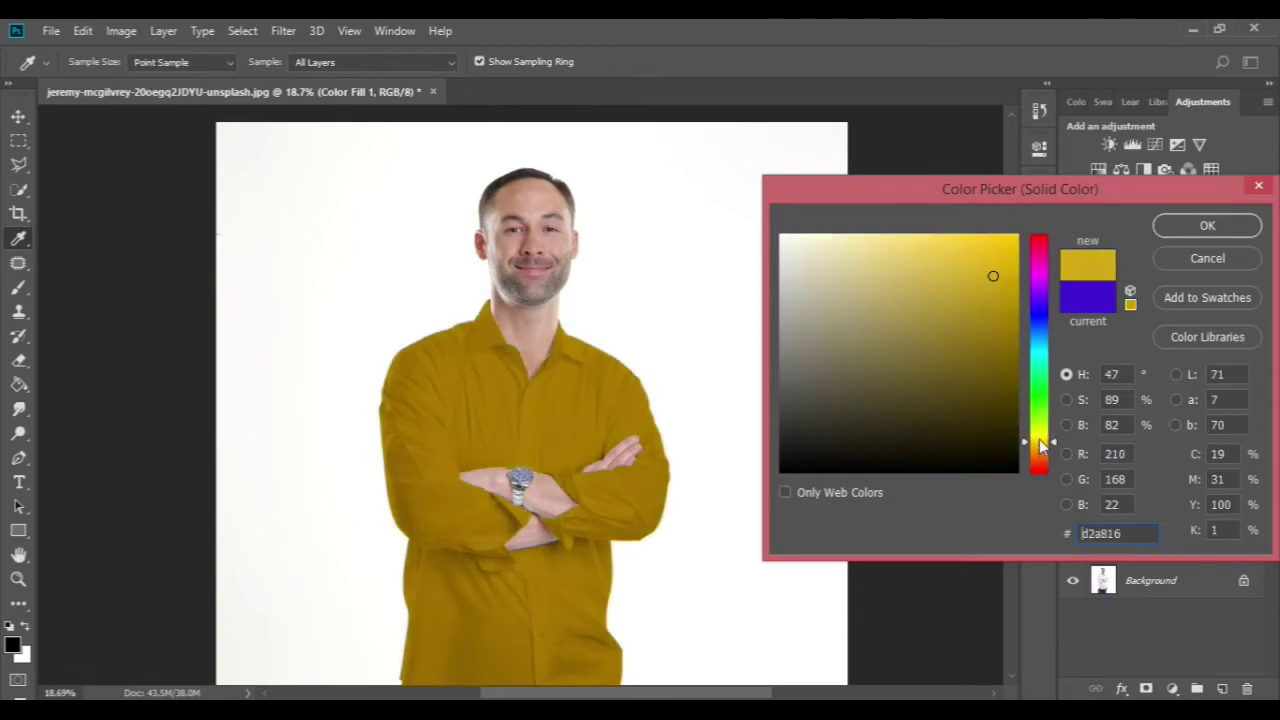
pyautogui.click(1054, 430)
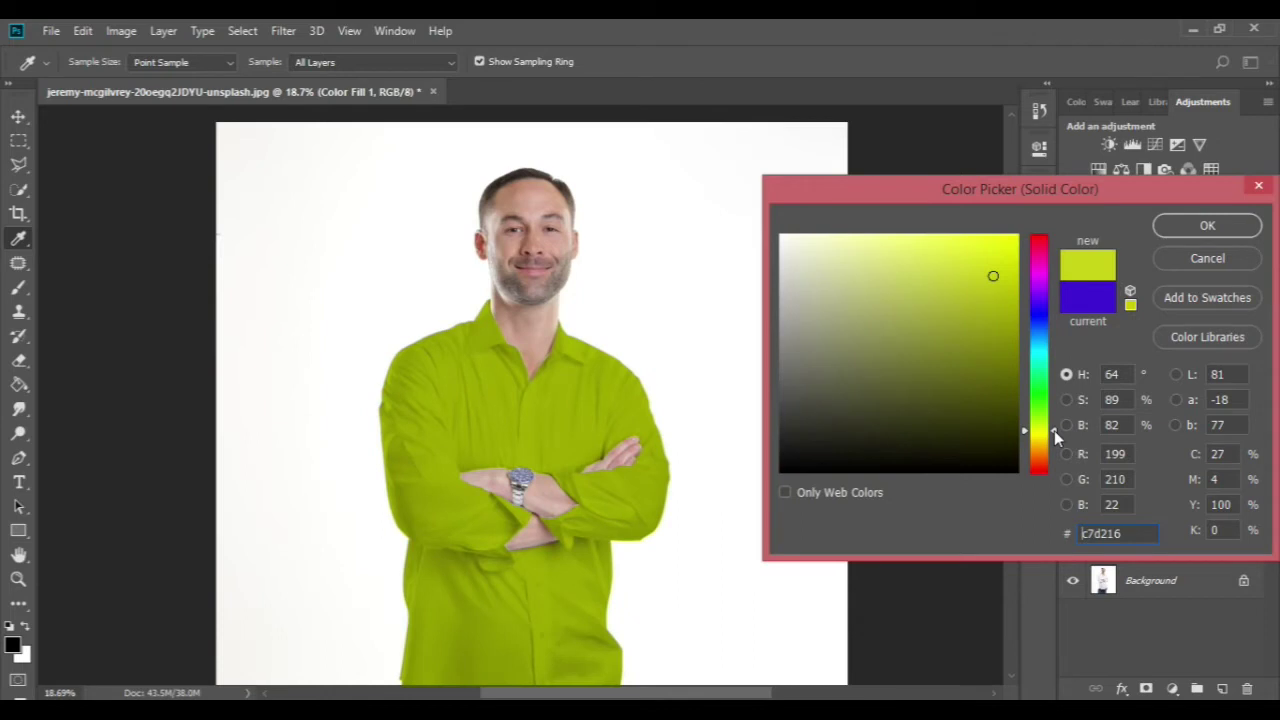
pyautogui.moveTo(986, 252)
pyautogui.mouseDown()
pyautogui.moveTo(971, 240)
pyautogui.moveTo(1011, 248)
pyautogui.moveTo(971, 240)
pyautogui.moveTo(984, 267)
pyautogui.mouseUp()
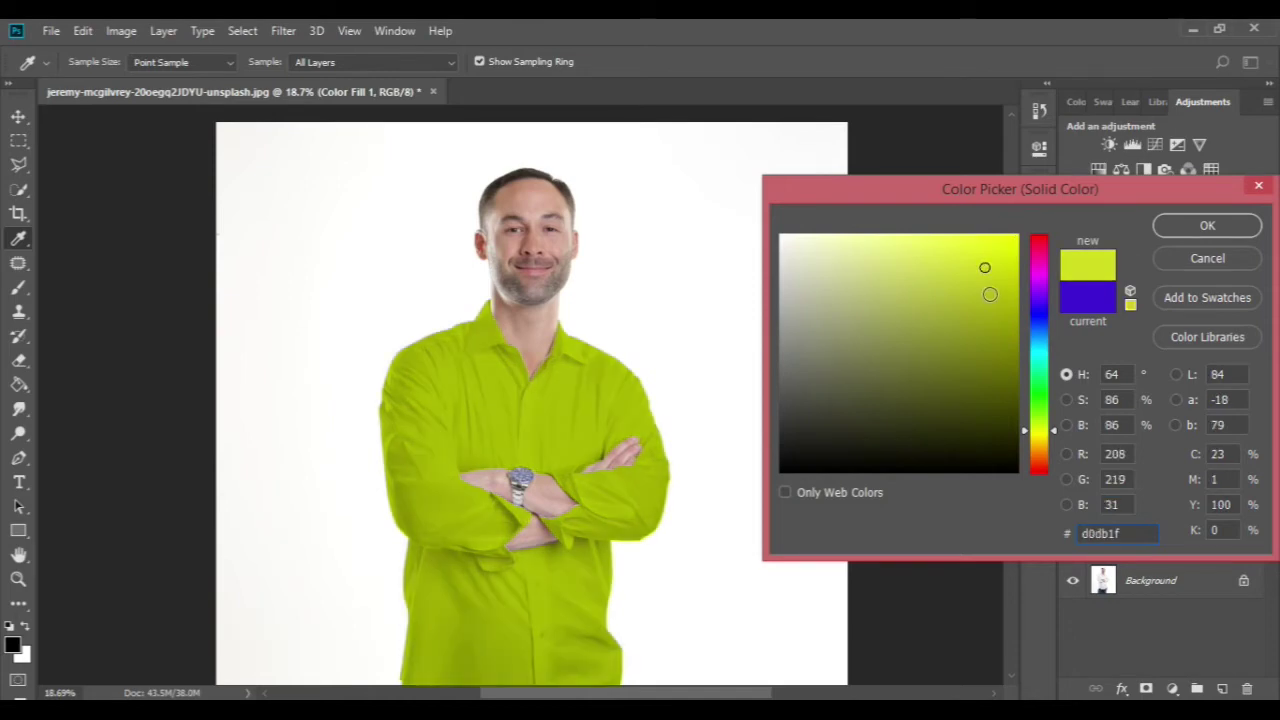
pyautogui.click(995, 268)
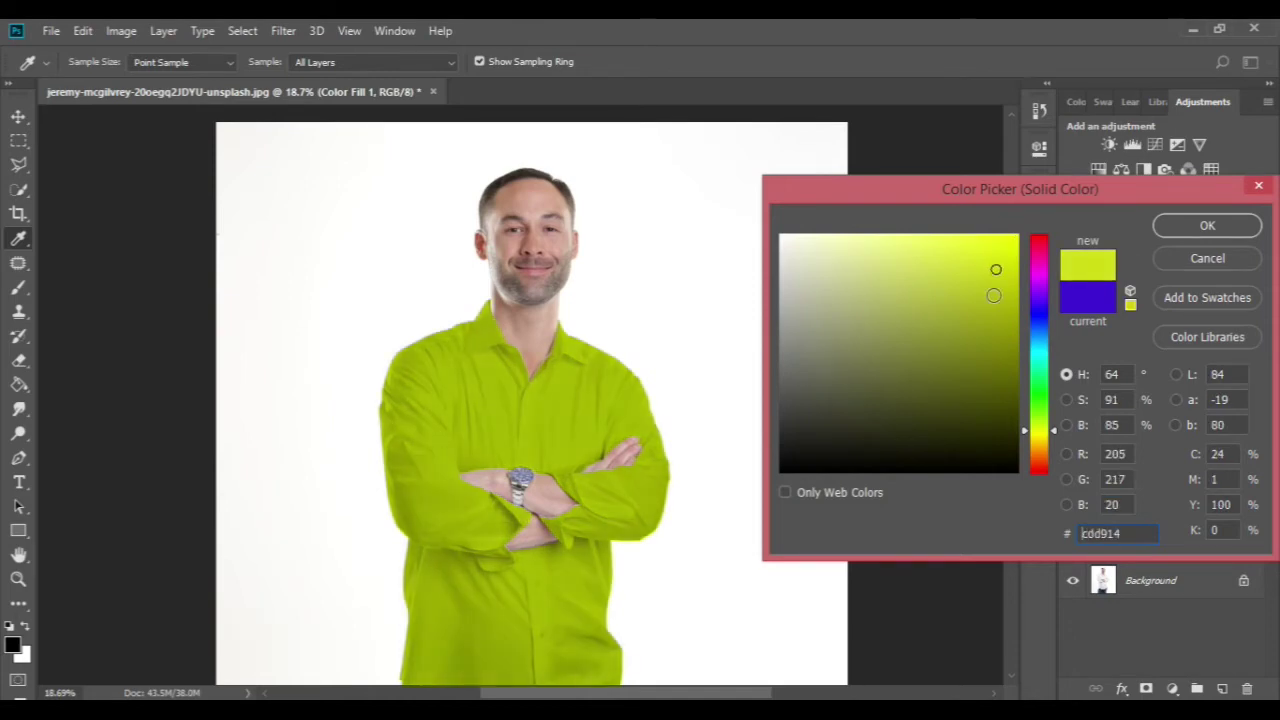
pyautogui.click(1180, 227)
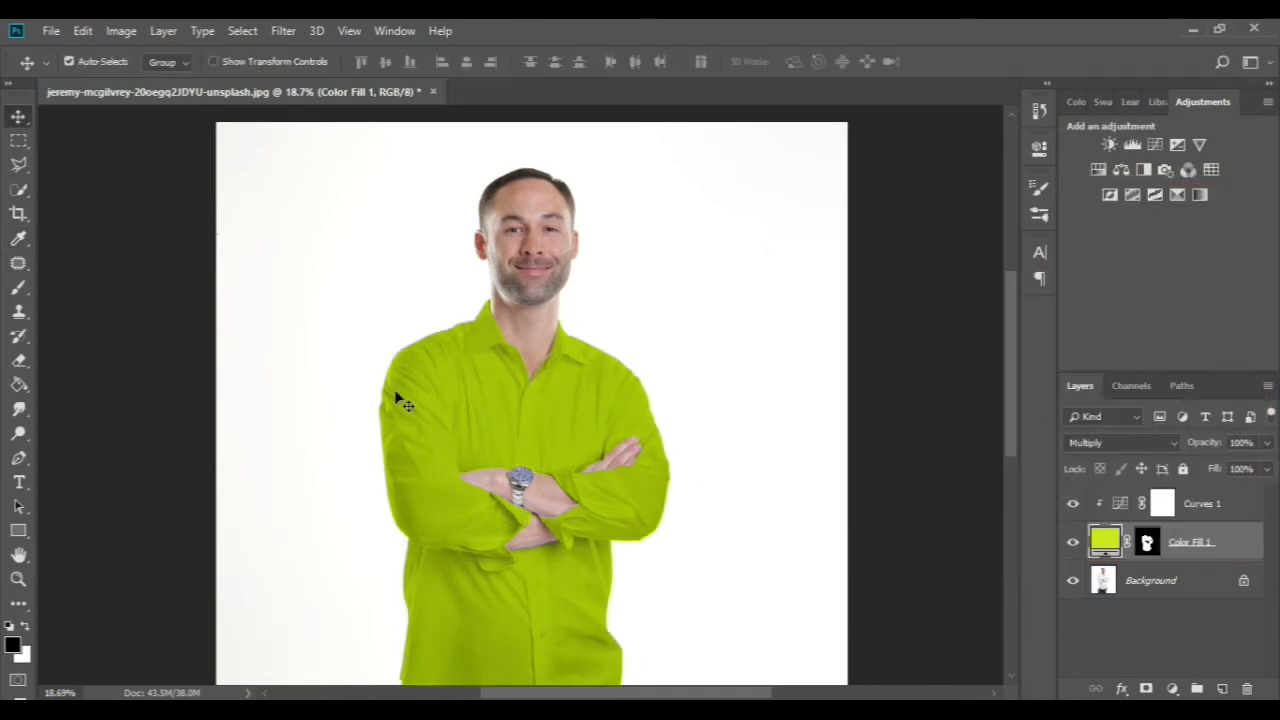
# Try blue, yellow and orange-red fill colours, then apply the red one
pyautogui.scroll(-3, 590, 452)
pyautogui.scroll(1, 620, 465)
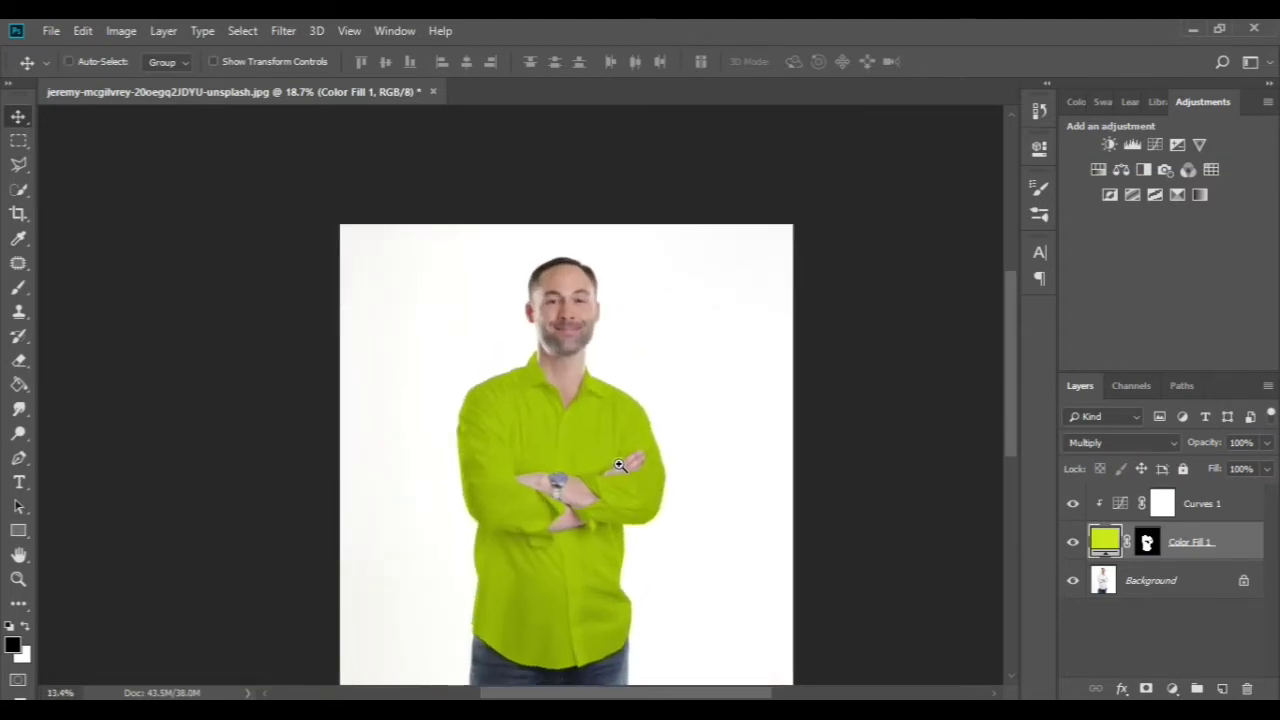
pyautogui.scroll(1, 620, 465)
pyautogui.scroll(1, 534, 443)
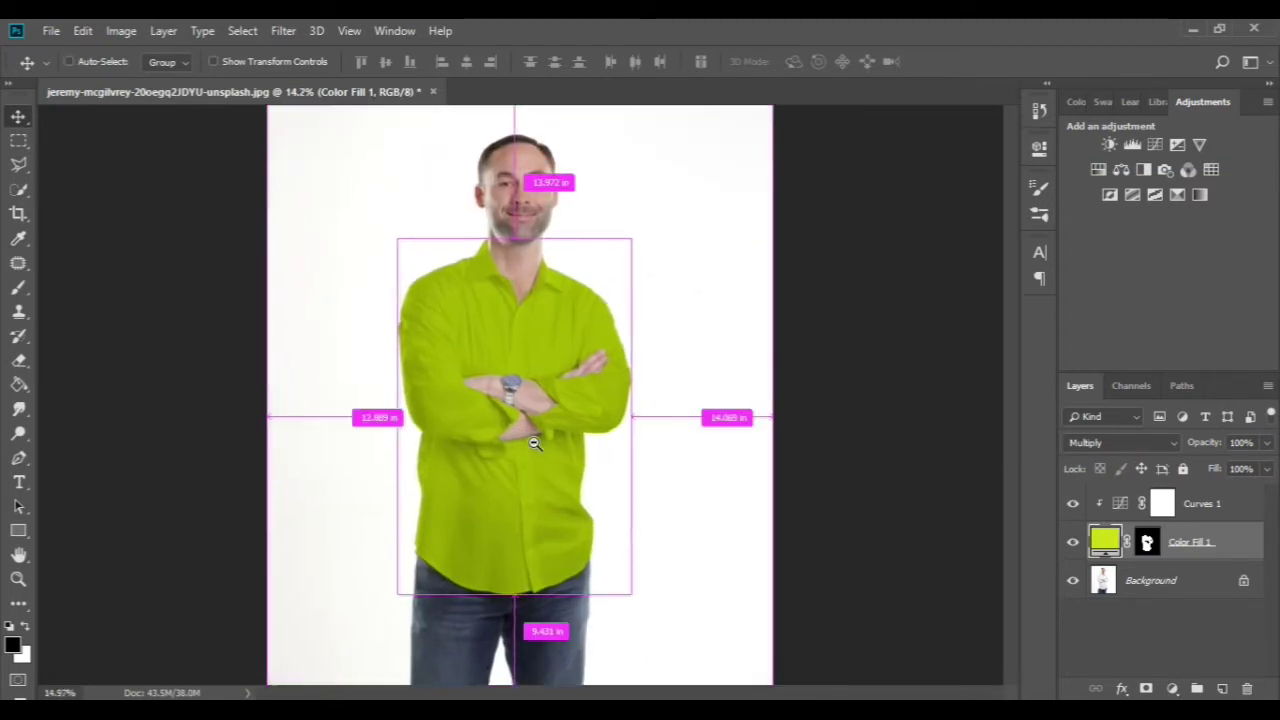
pyautogui.doubleClick(1104, 541)
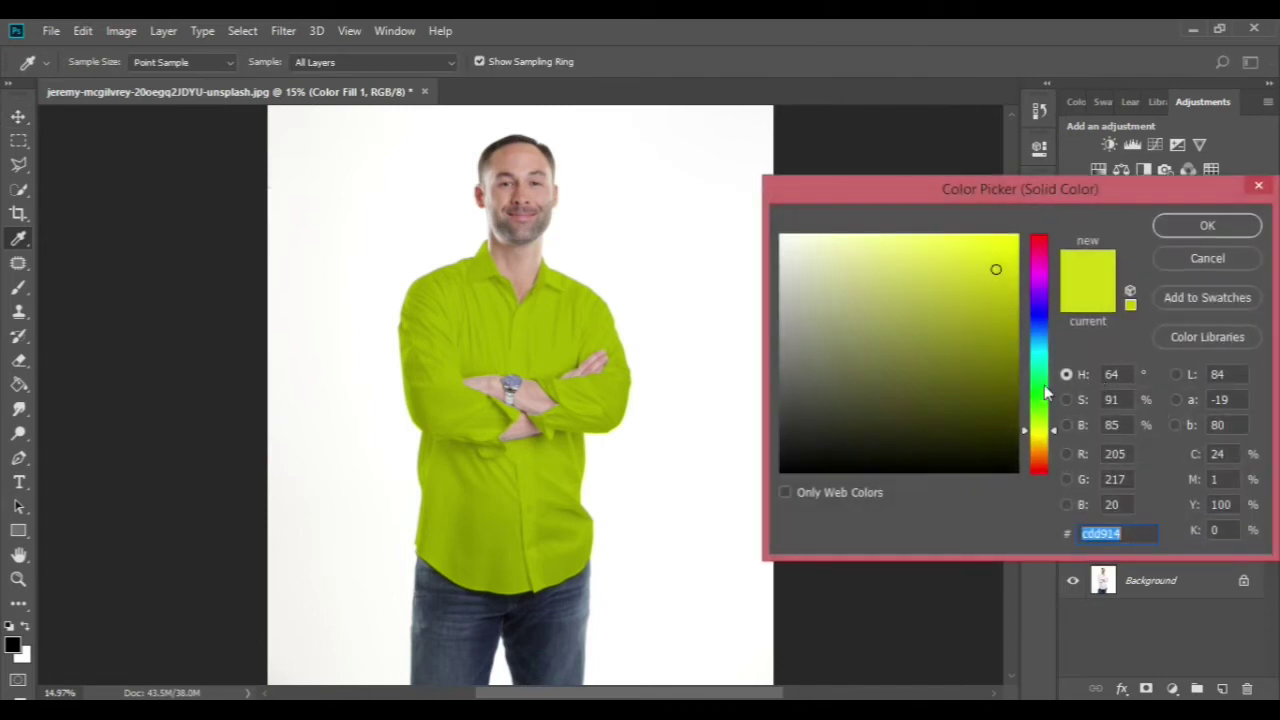
pyautogui.click(1043, 318)
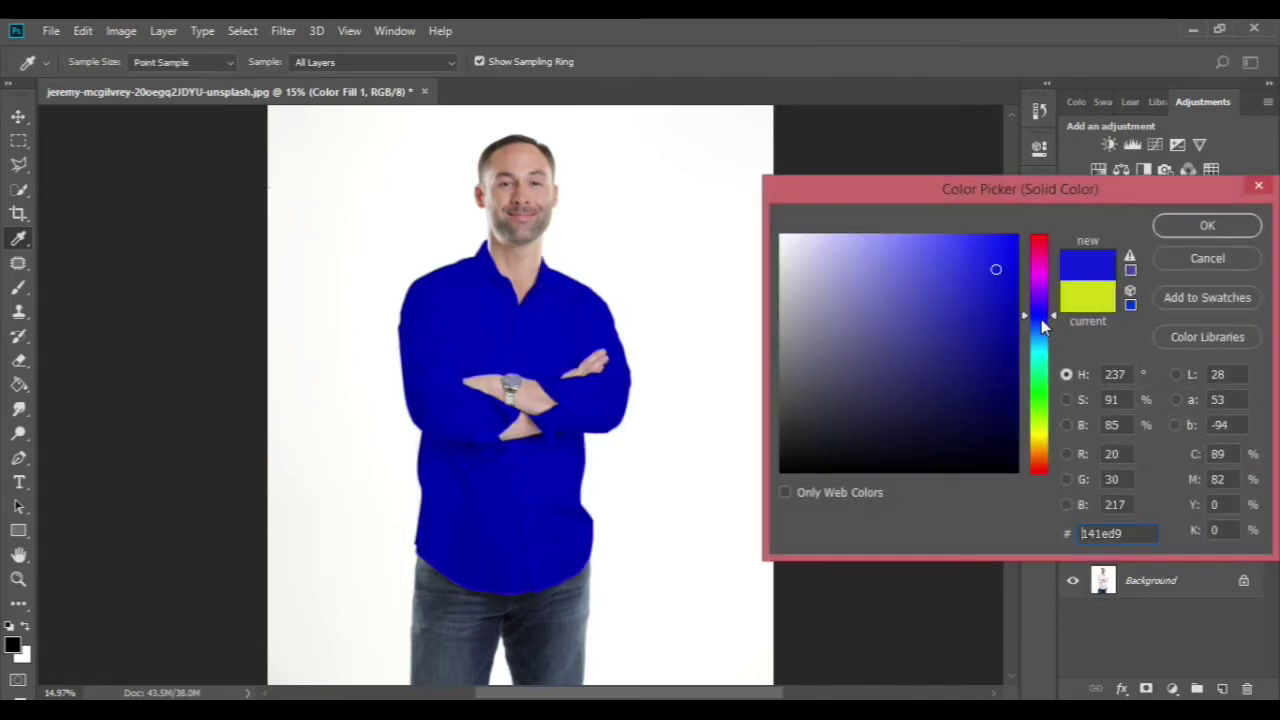
pyautogui.click(1036, 445)
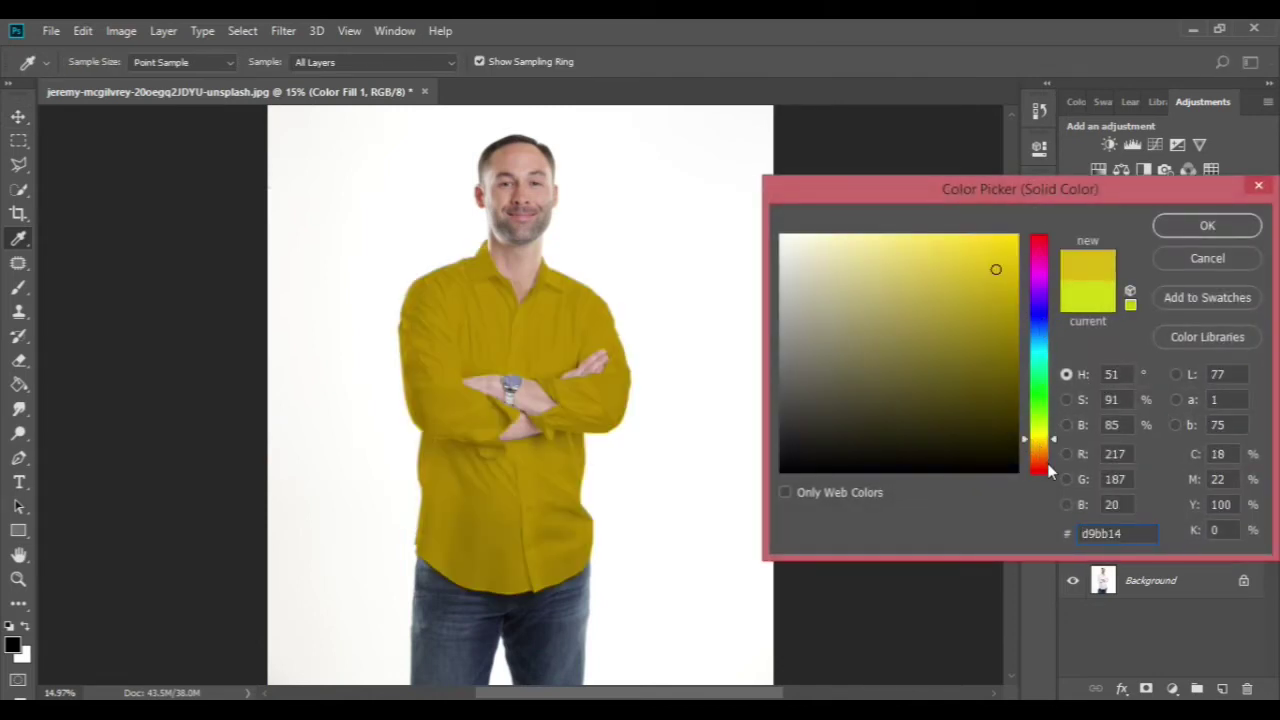
pyautogui.click(1040, 458)
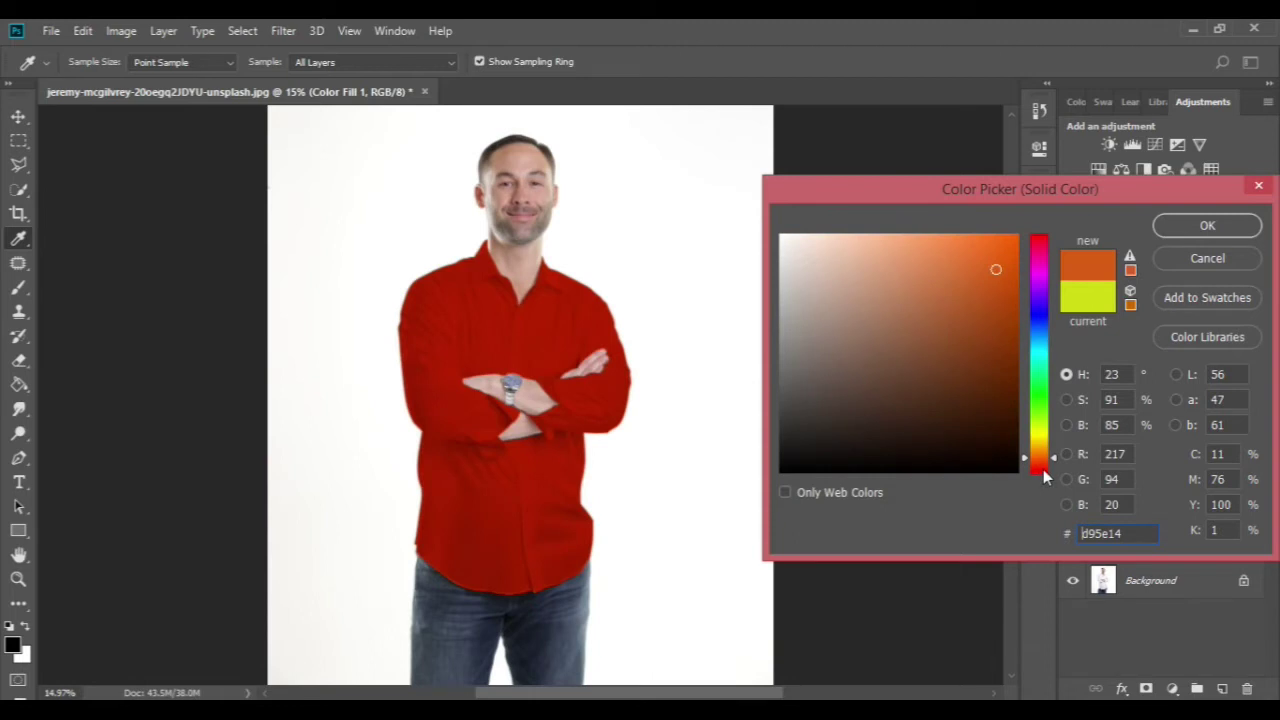
pyautogui.click(1207, 226)
# Zoom in on the upper body and set the fill to dark grey 454444
pyautogui.moveTo(648, 413)
pyautogui.mouseDown()
pyautogui.moveTo(680, 404)
pyautogui.moveTo(720, 461)
pyautogui.mouseUp()
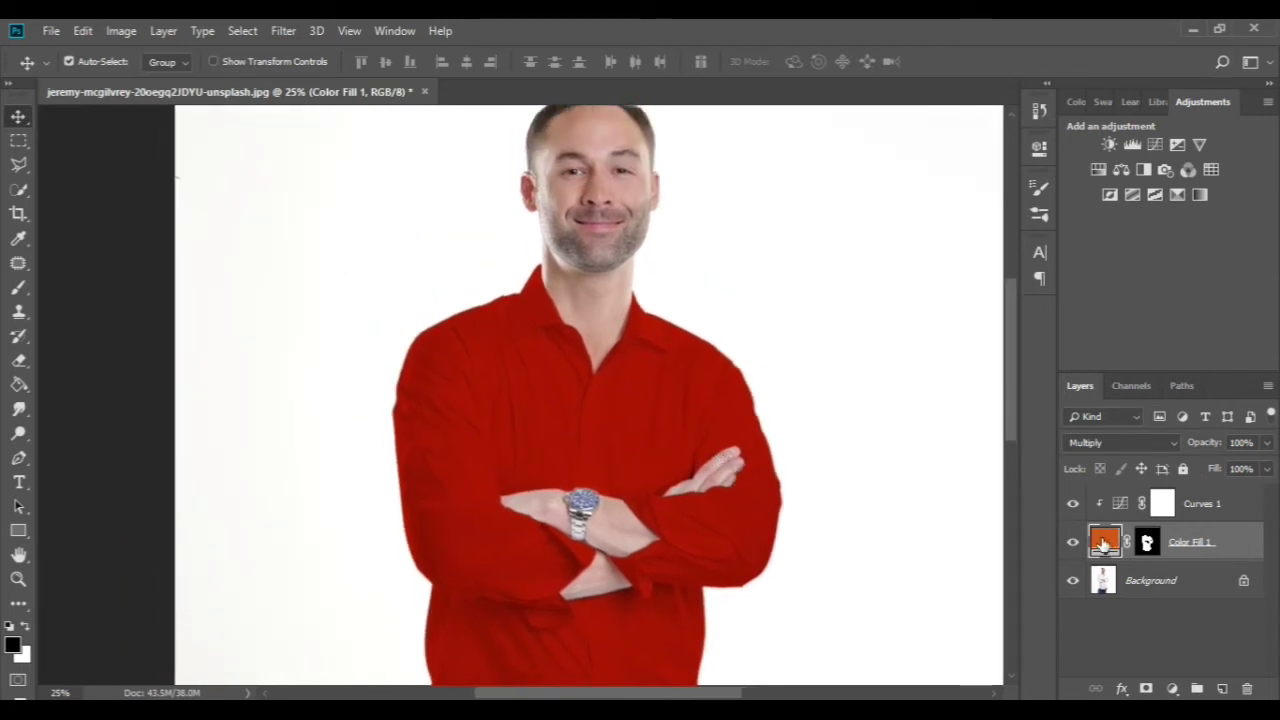
pyautogui.doubleClick(1104, 543)
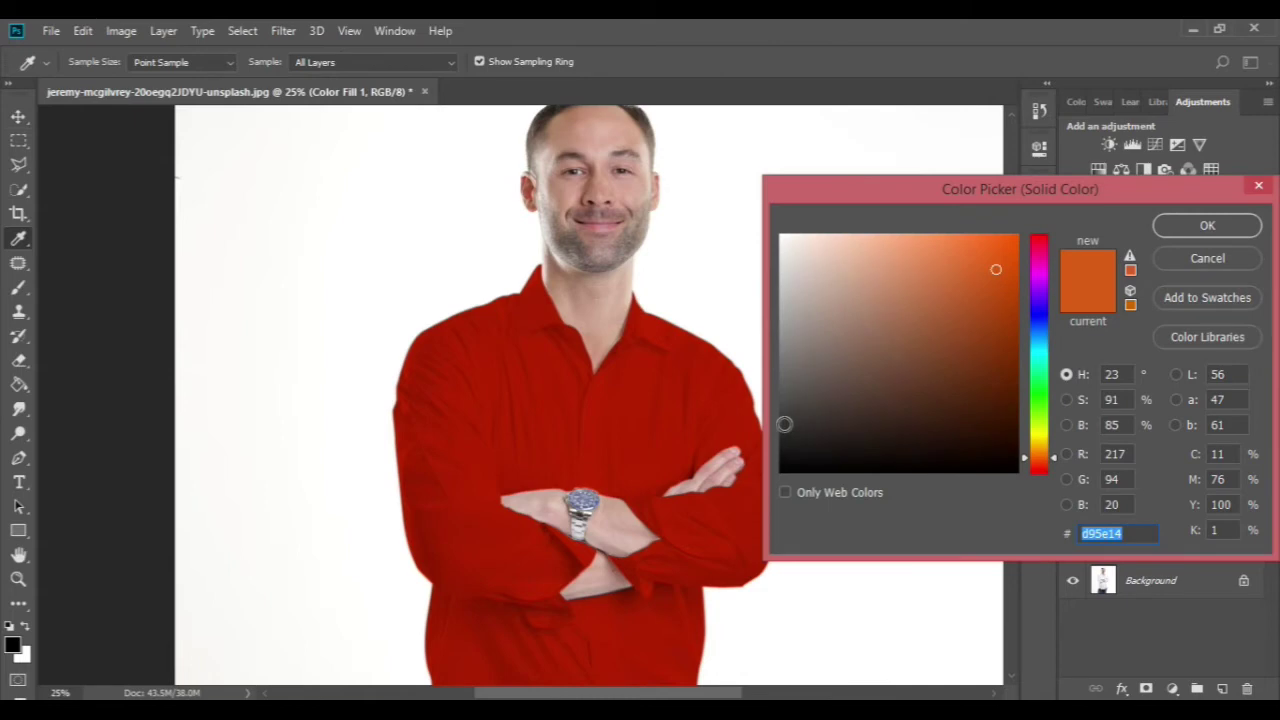
pyautogui.moveTo(784, 424); pyautogui.dragTo(785, 400)
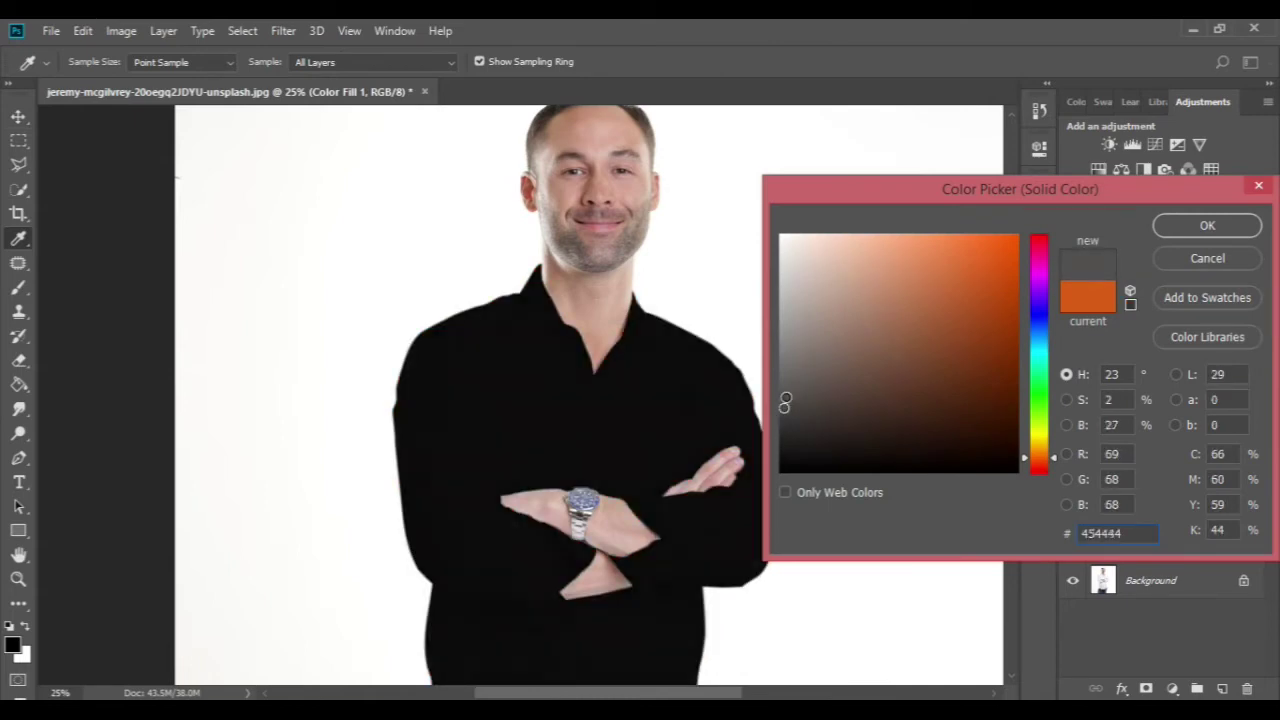
pyautogui.click(1207, 225)
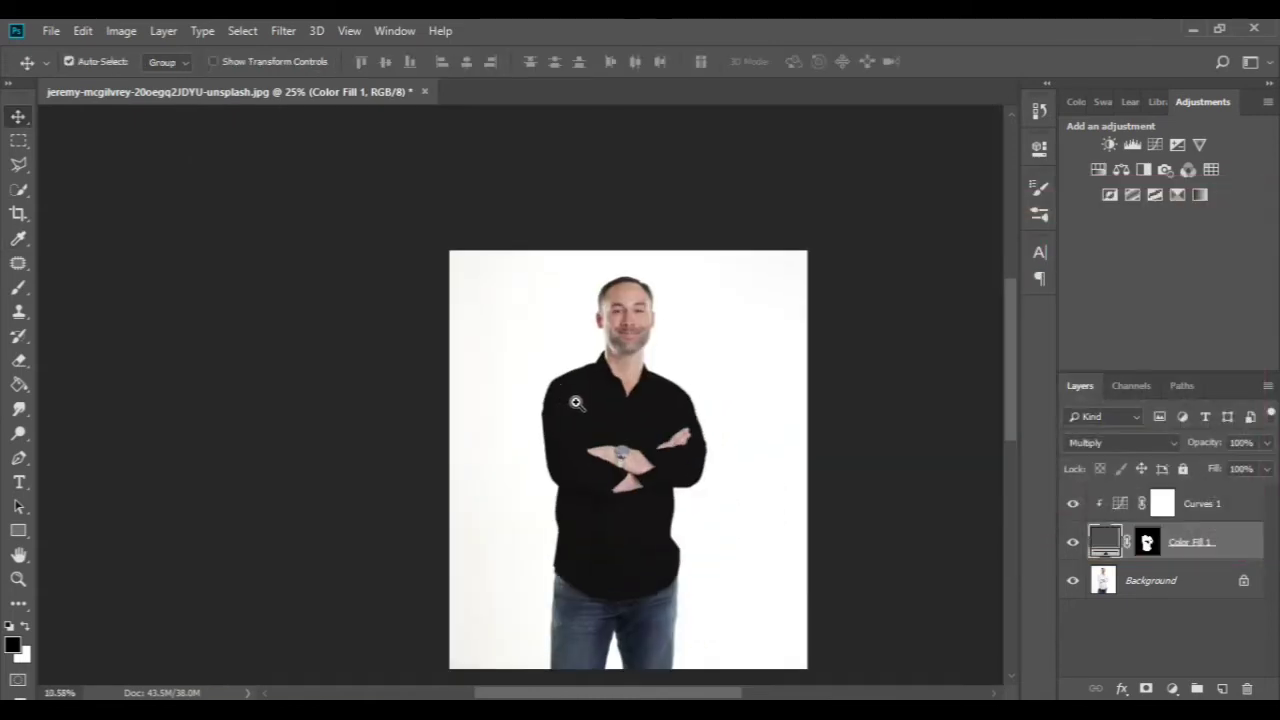
# In Color Fill 1's Blending Options, split the This Layer black slider up to 21
pyautogui.moveTo(576, 402); pyautogui.dragTo(683, 400)
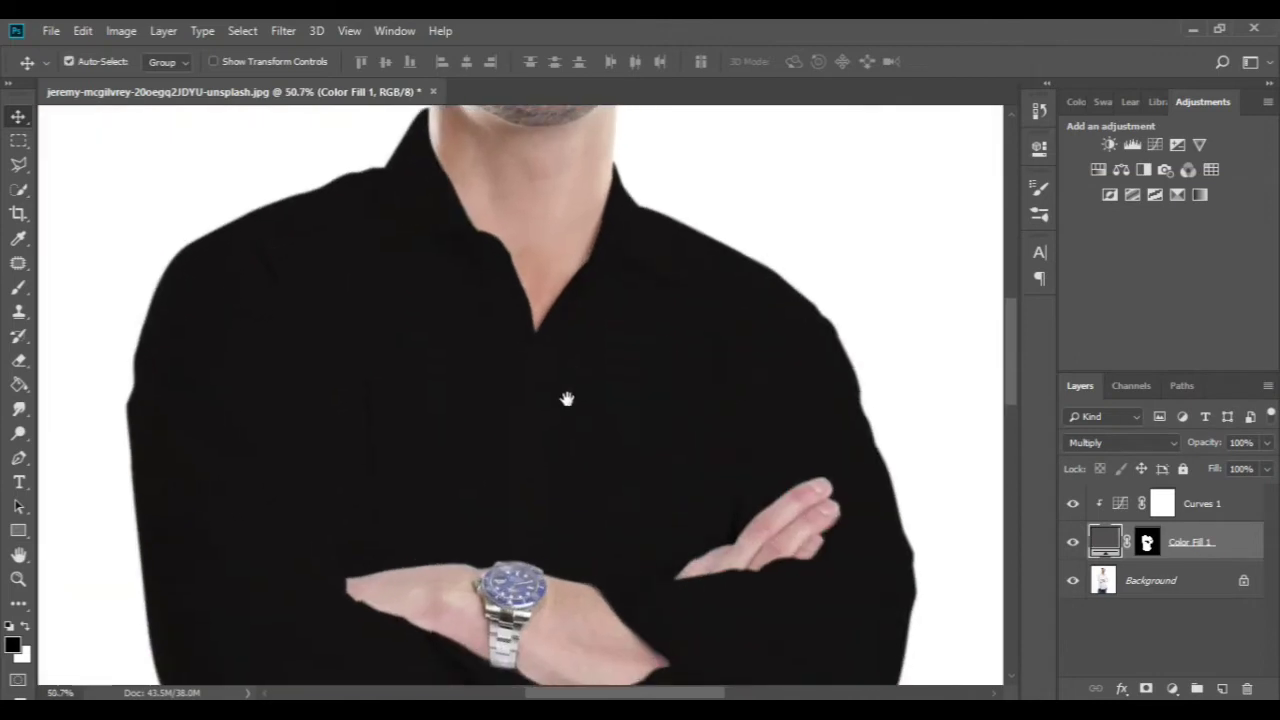
pyautogui.scroll(-3, 697, 406)
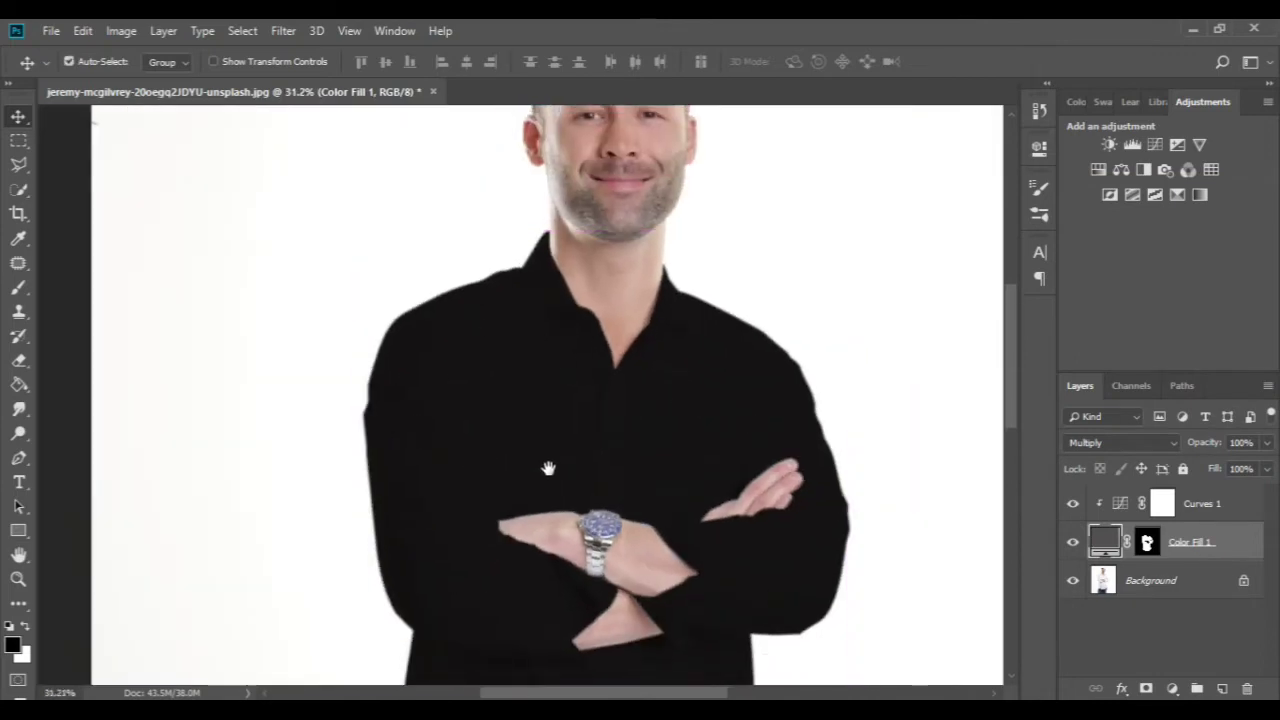
pyautogui.moveTo(548, 444); pyautogui.dragTo(527, 340)
pyautogui.doubleClick(1240, 550)
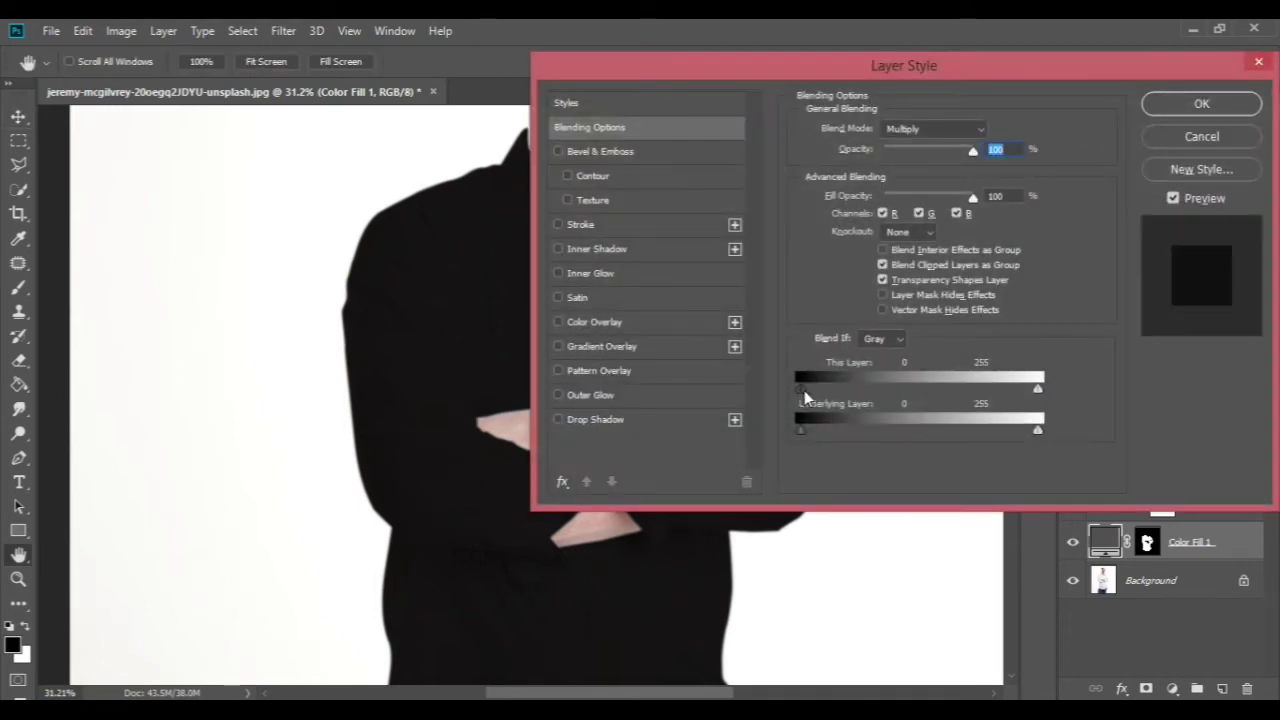
pyautogui.moveTo(806, 390); pyautogui.dragTo(821, 390)
pyautogui.click(1163, 97)
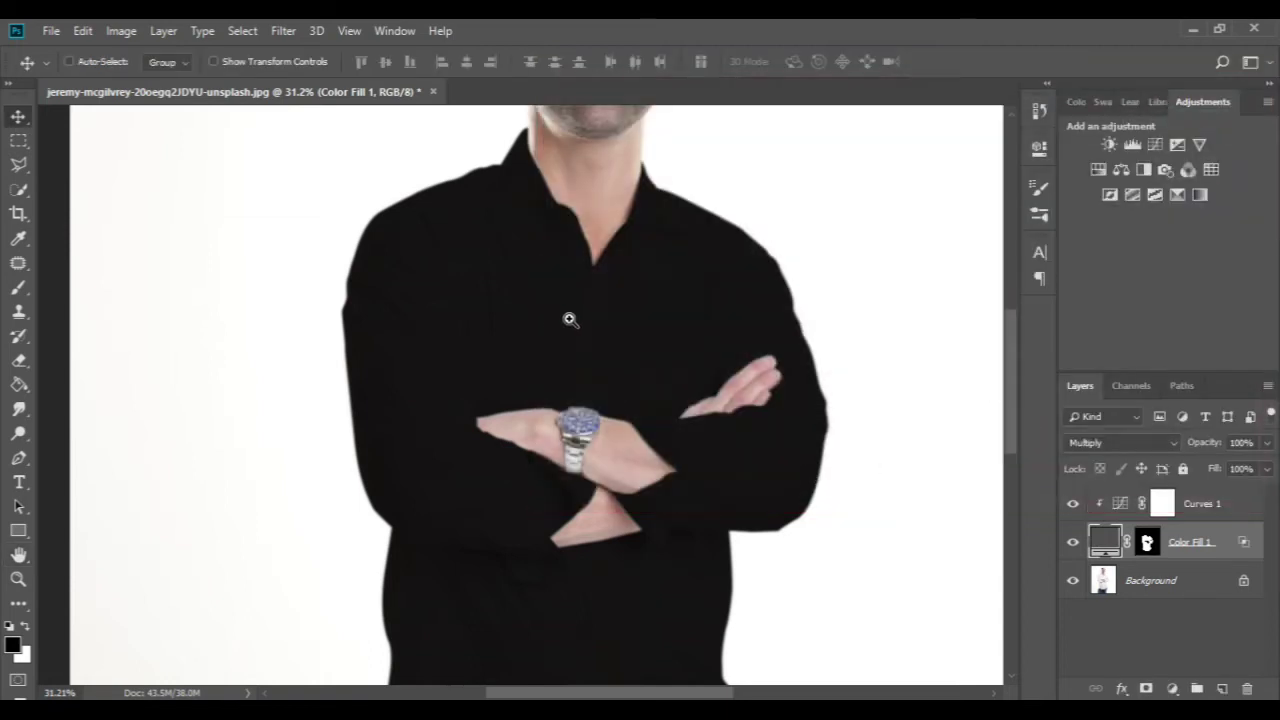
# Zoom in on the shirt and make Curves 1 the active layer
pyautogui.click(570, 319)
pyautogui.click(1238, 512)
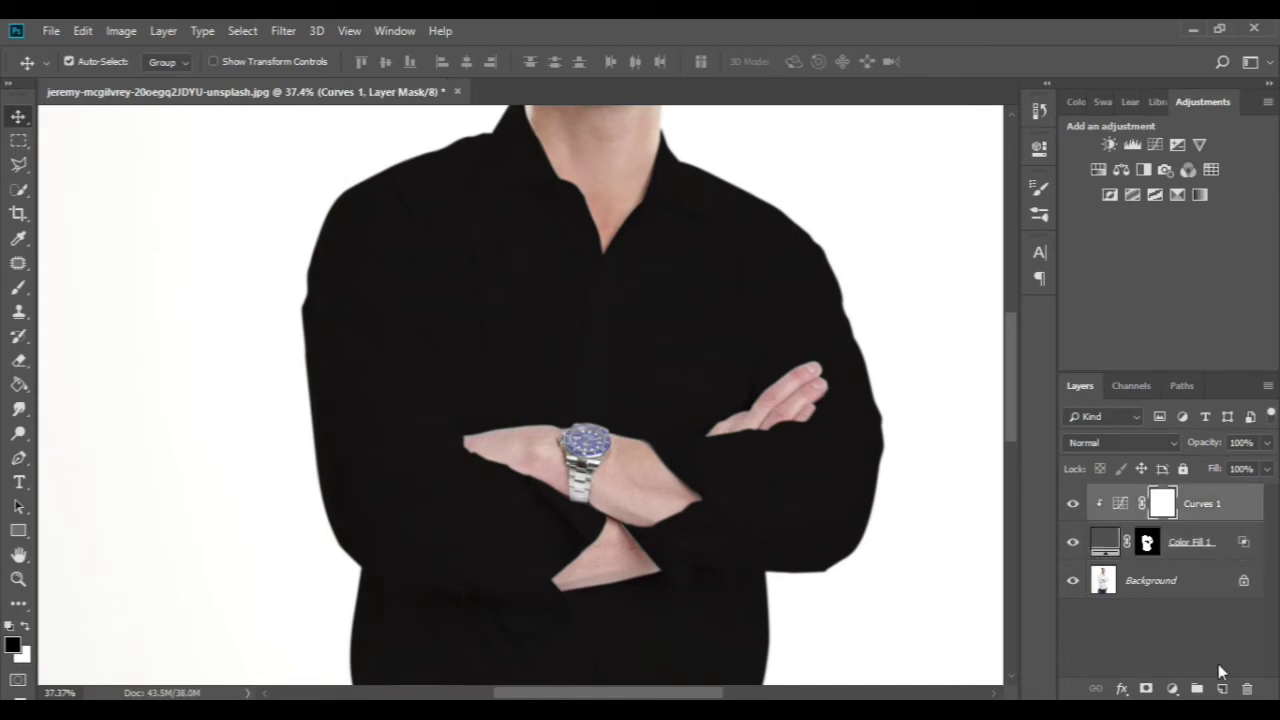
pyautogui.click(1173, 689)
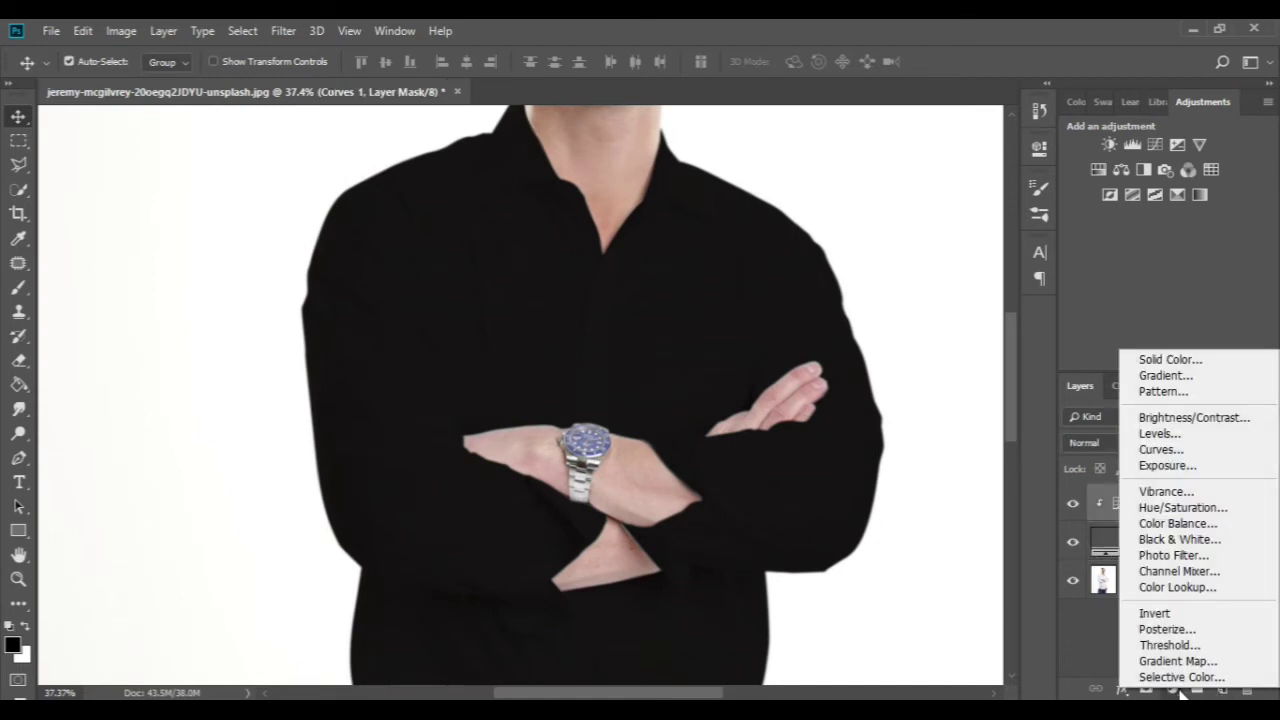
pyautogui.press('Escape')
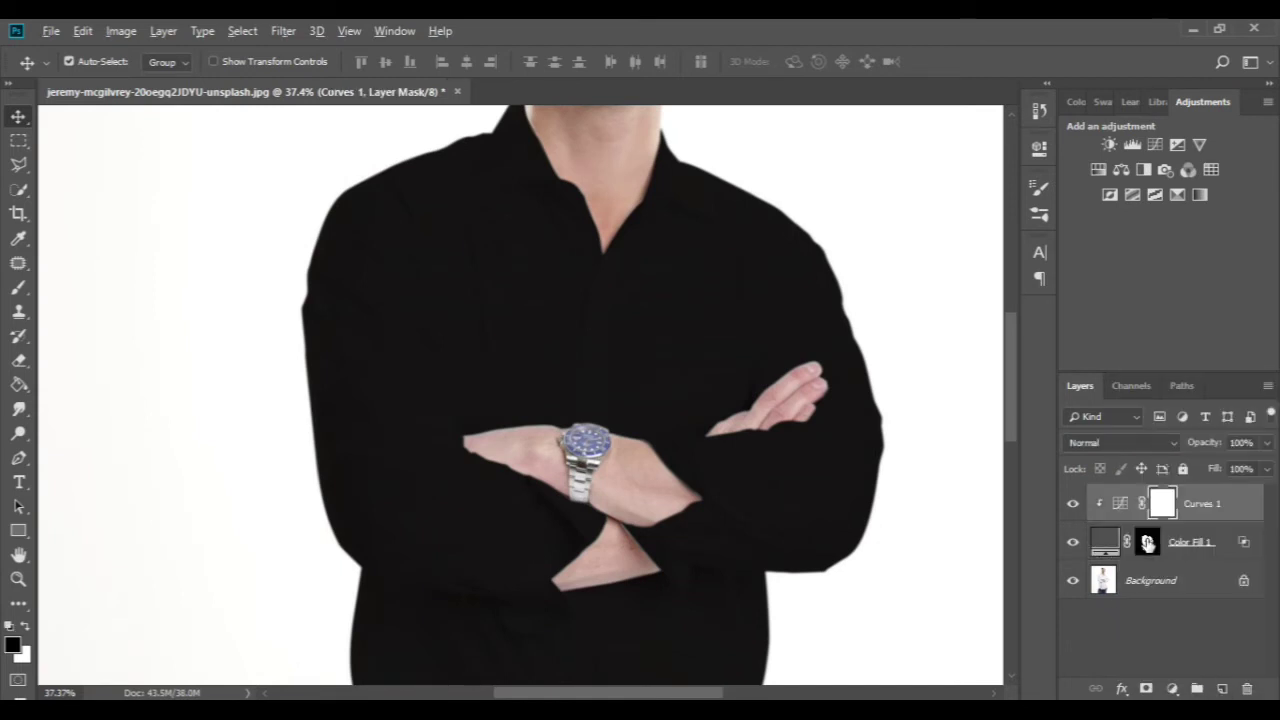
# Load the Color Fill 1 mask as a selection and feather it
pyautogui.moveTo(1147, 543); pyautogui.dragTo(1150, 546)
pyautogui.keyDown('ctrl'); pyautogui.click(1147, 543); pyautogui.keyUp('ctrl')
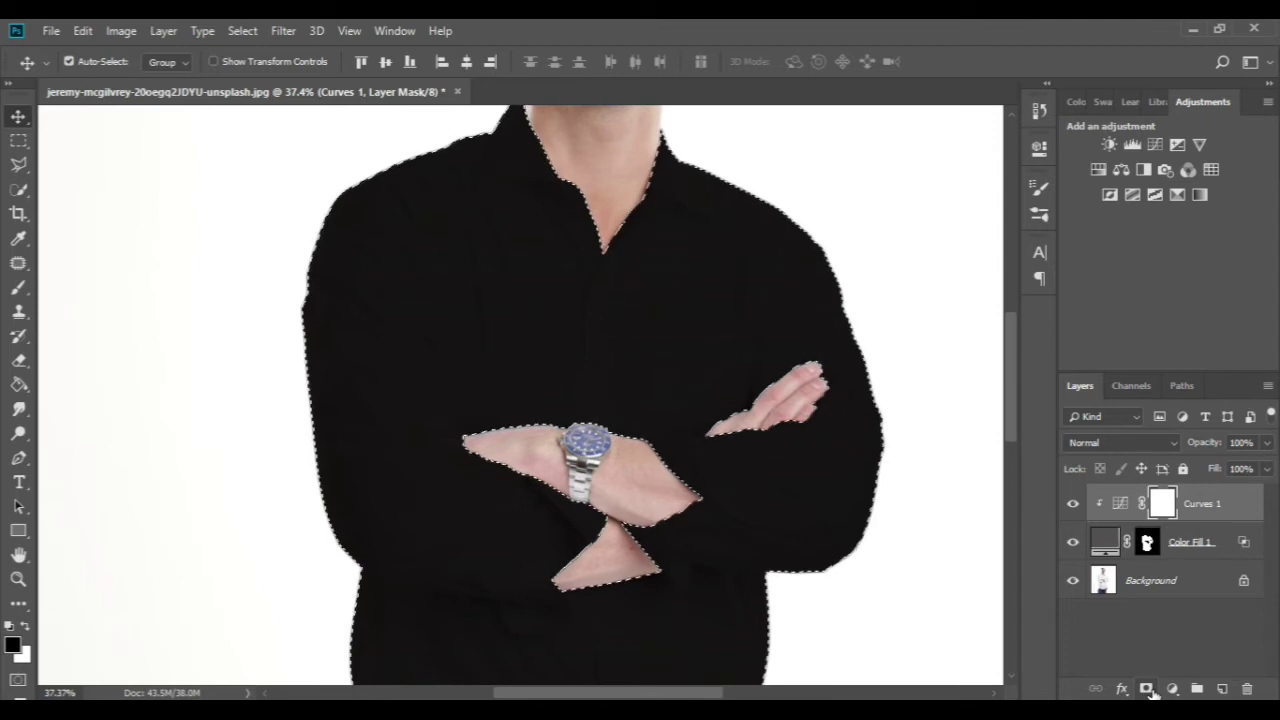
pyautogui.click(245, 31)
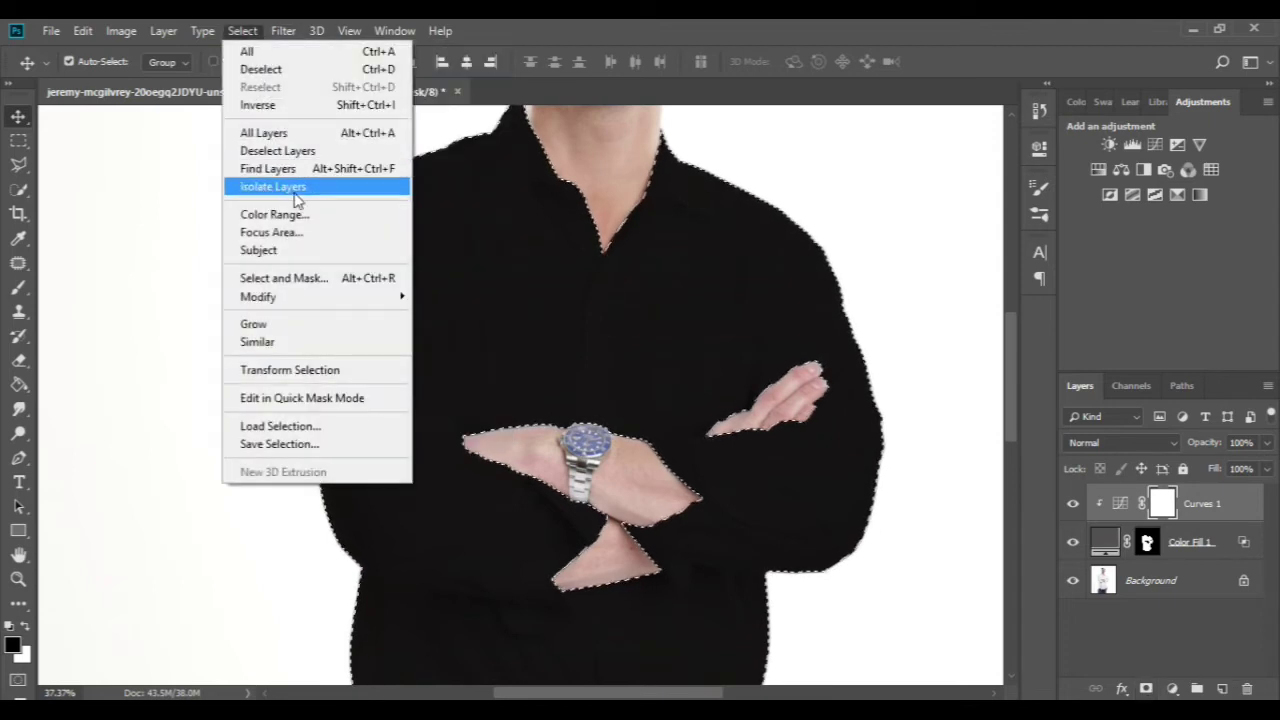
pyautogui.moveTo(258, 297)
pyautogui.click(459, 368)
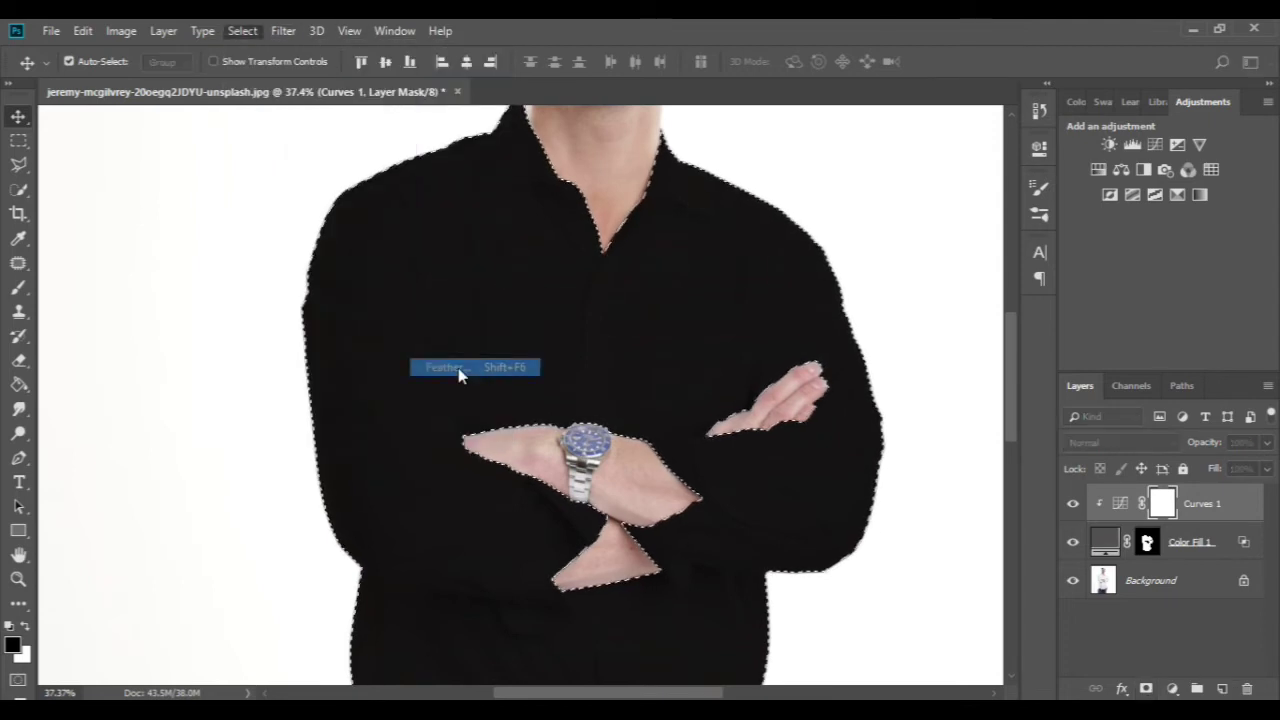
pyautogui.click(737, 231)
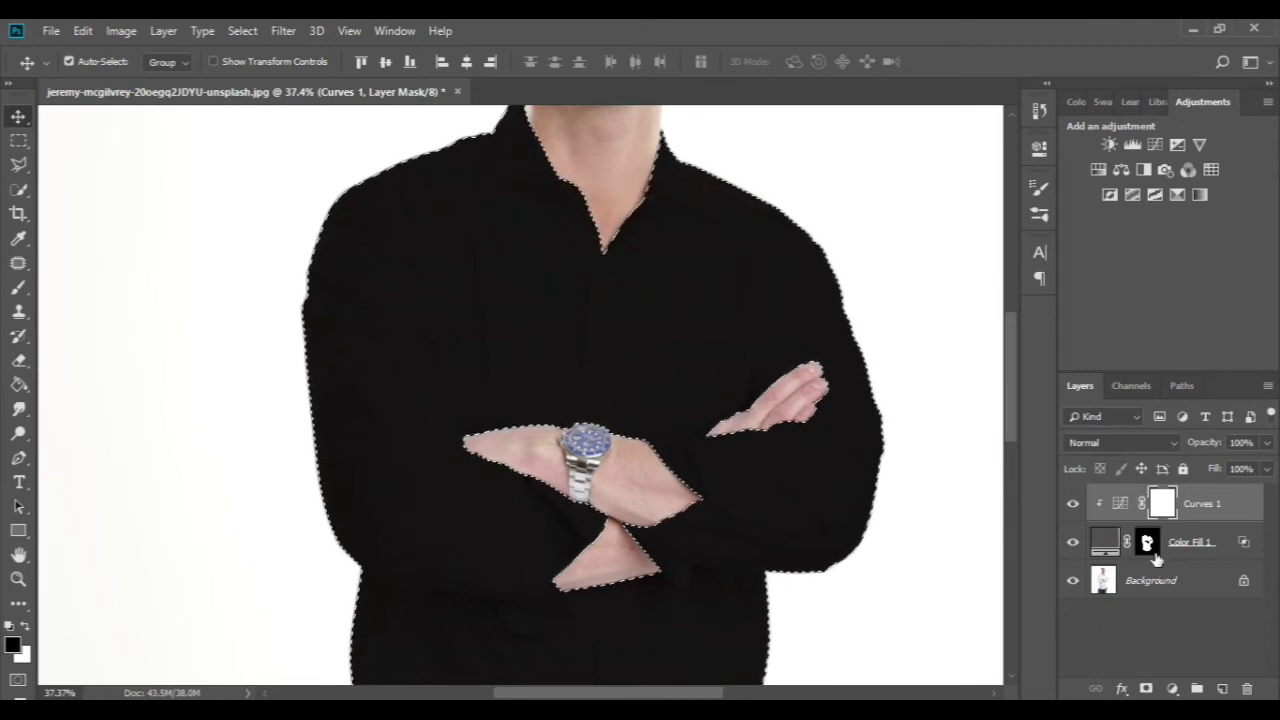
pyautogui.click(1172, 690)
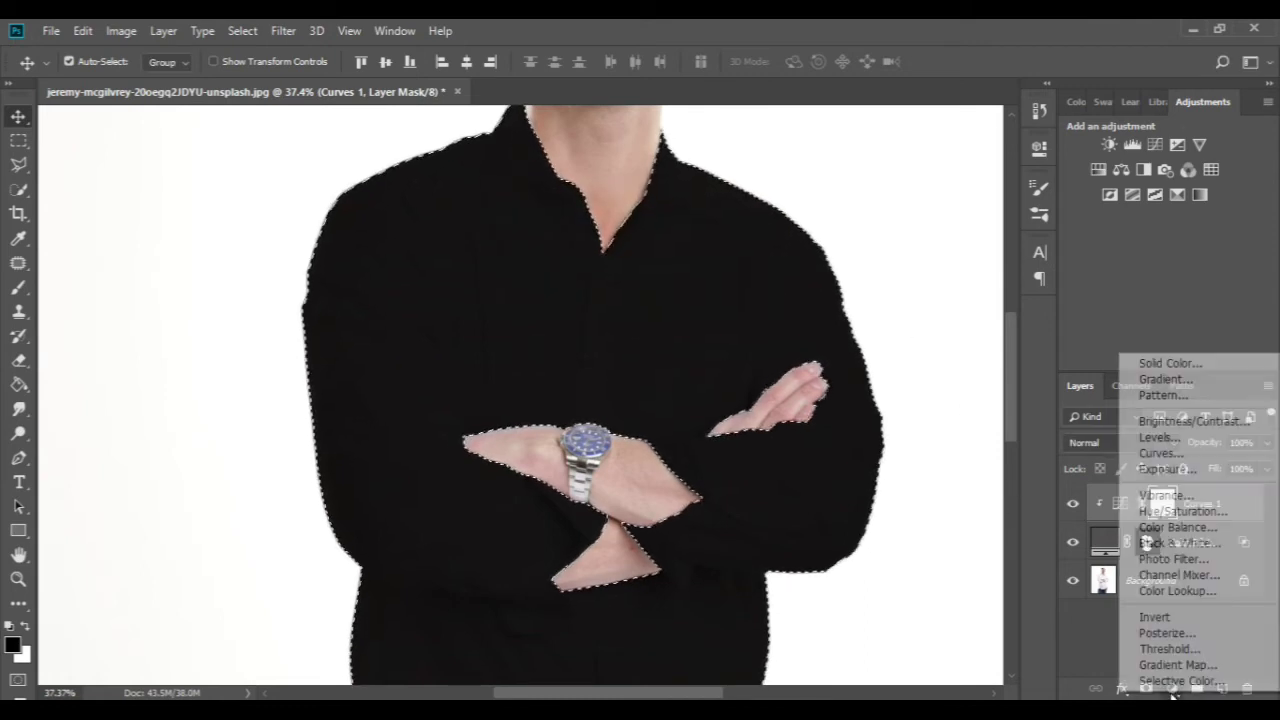
# Add a Curves 2 layer masked to the shirt and lift its tones with the Targeted Adjustment tool
pyautogui.click(1168, 452)
pyautogui.click(771, 226)
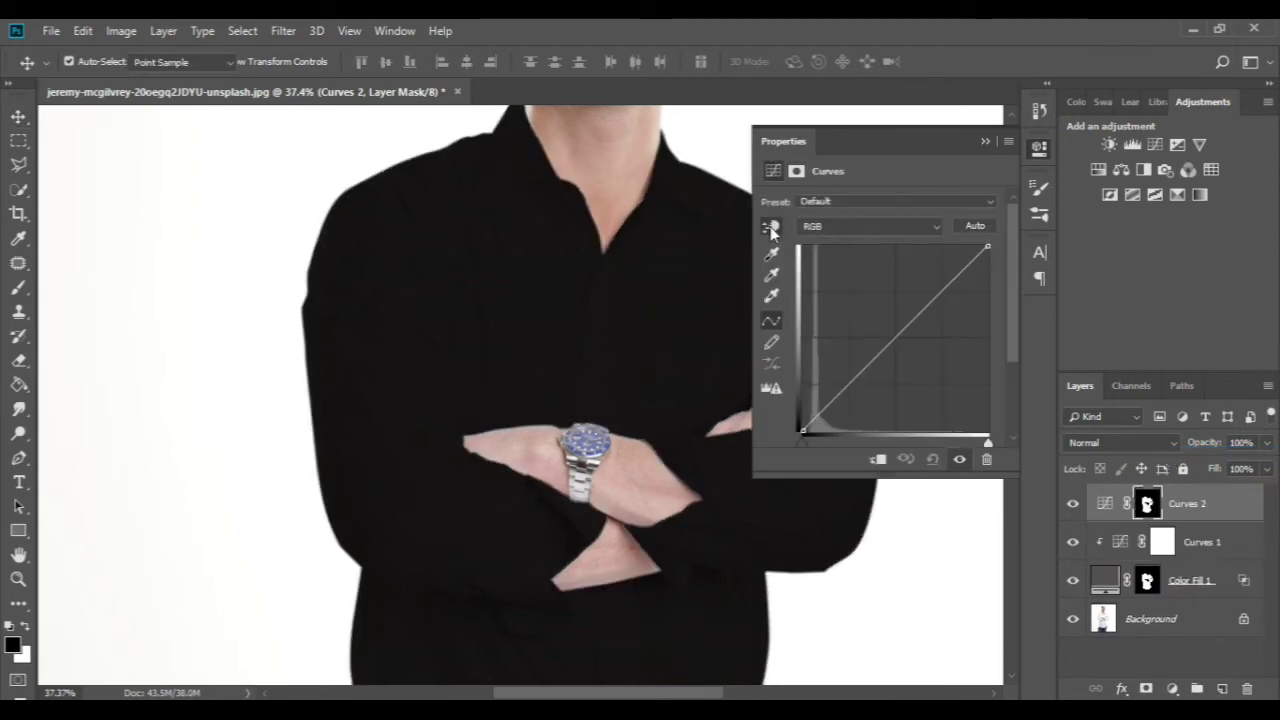
pyautogui.moveTo(641, 290)
pyautogui.mouseDown()
pyautogui.moveTo(651, 259)
pyautogui.moveTo(658, 280)
pyautogui.mouseUp()
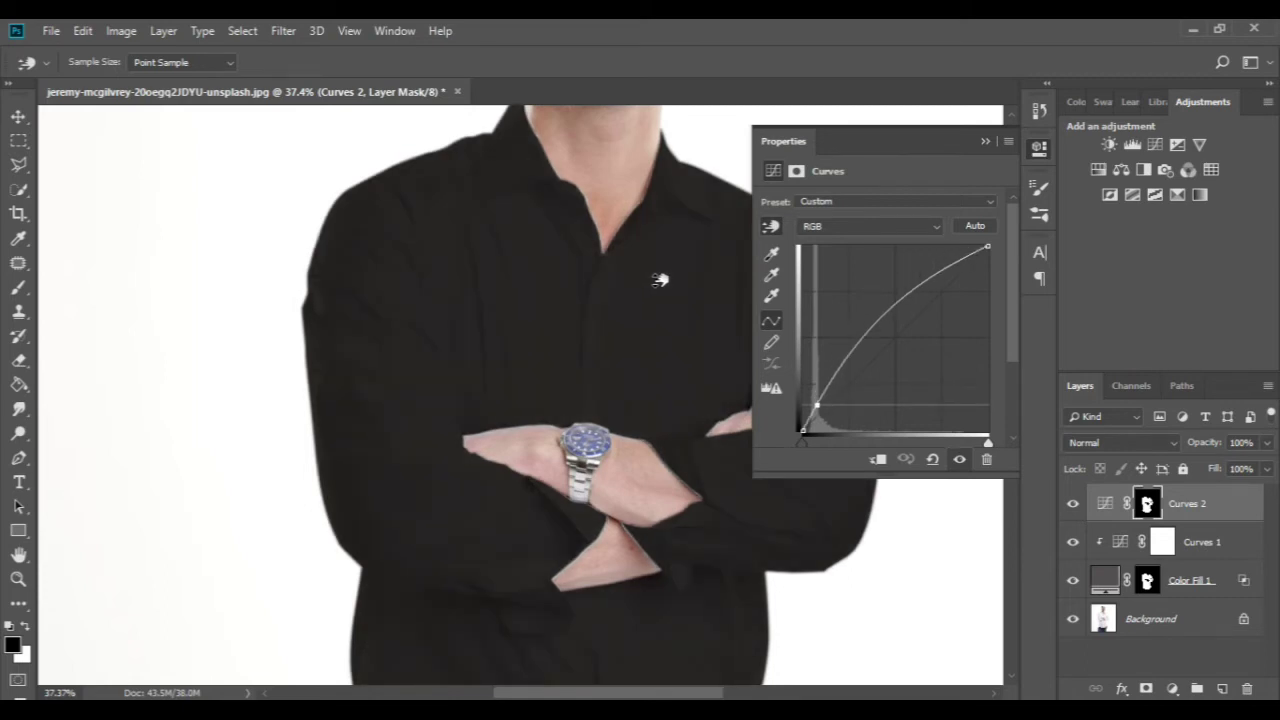
pyautogui.moveTo(631, 276); pyautogui.dragTo(617, 325)
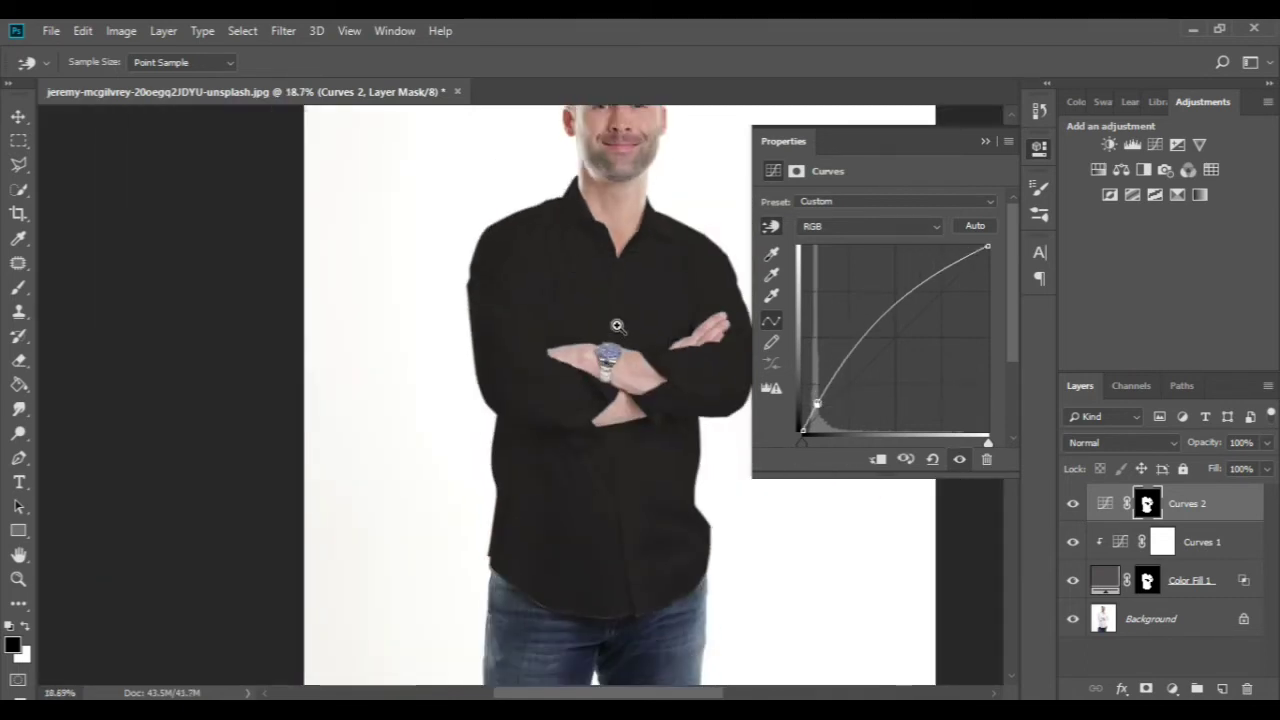
pyautogui.moveTo(651, 251); pyautogui.dragTo(668, 313)
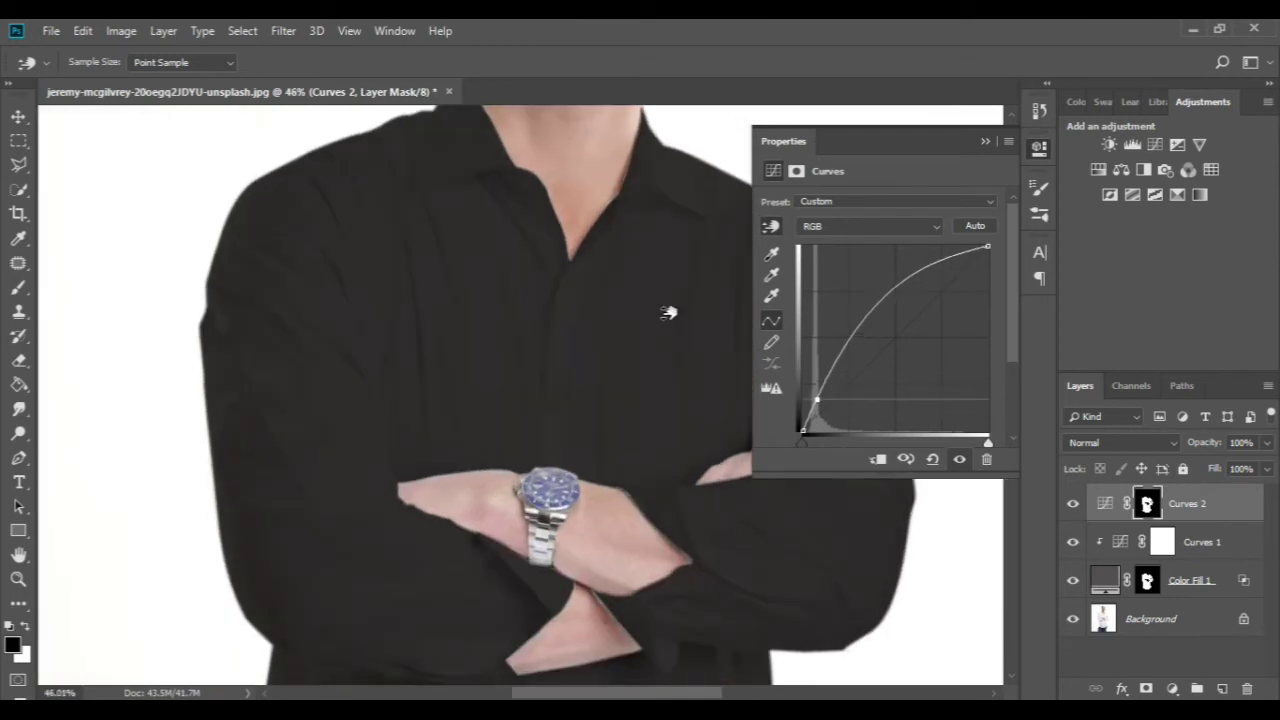
# Add and adjust curve points, settling on a gentler curve that keeps the shirt dark
pyautogui.click(873, 325)
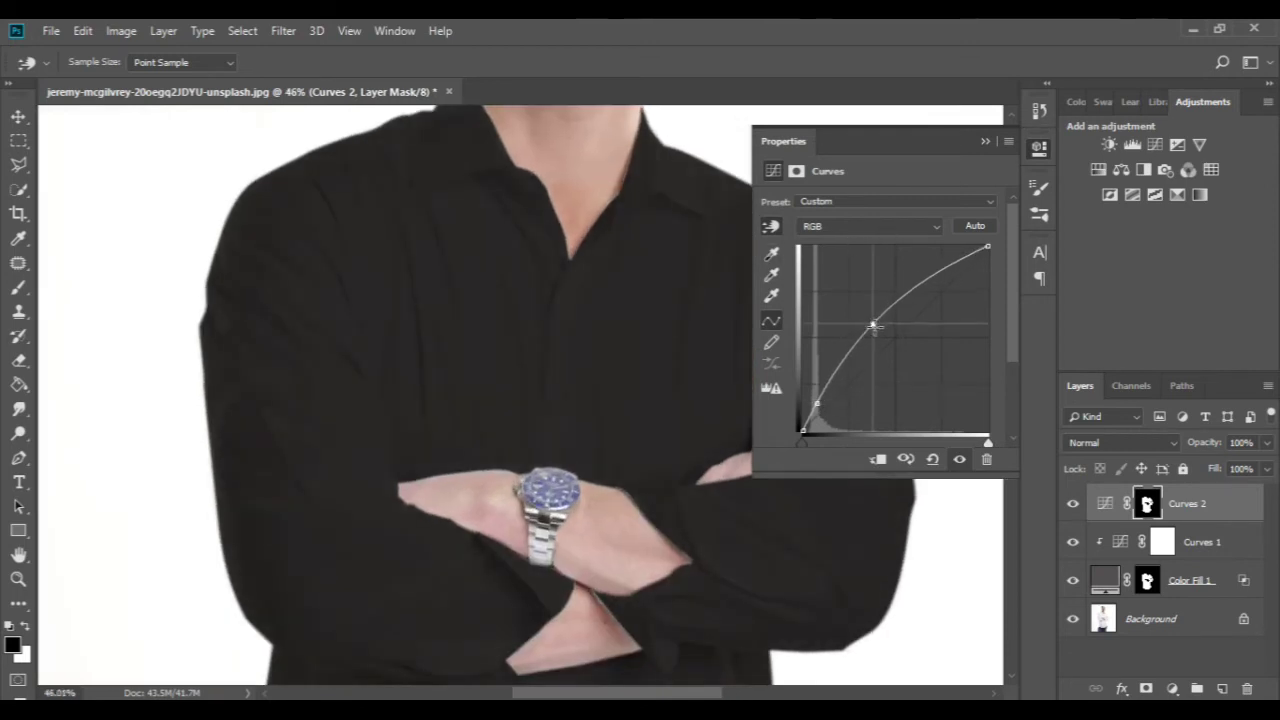
pyautogui.moveTo(873, 325)
pyautogui.mouseDown()
pyautogui.moveTo(883, 340)
pyautogui.moveTo(864, 311)
pyautogui.mouseUp()
pyautogui.moveTo(923, 257); pyautogui.dragTo(926, 279)
pyautogui.hotkey('ctrl', 'z')
pyautogui.hotkey('ctrl', 'z')
pyautogui.hotkey('ctrl', 'z')
pyautogui.hotkey('ctrl', 'z')
pyautogui.hotkey('ctrl', 'shift', 'z')
pyautogui.hotkey('ctrl', 'shift', 'z')
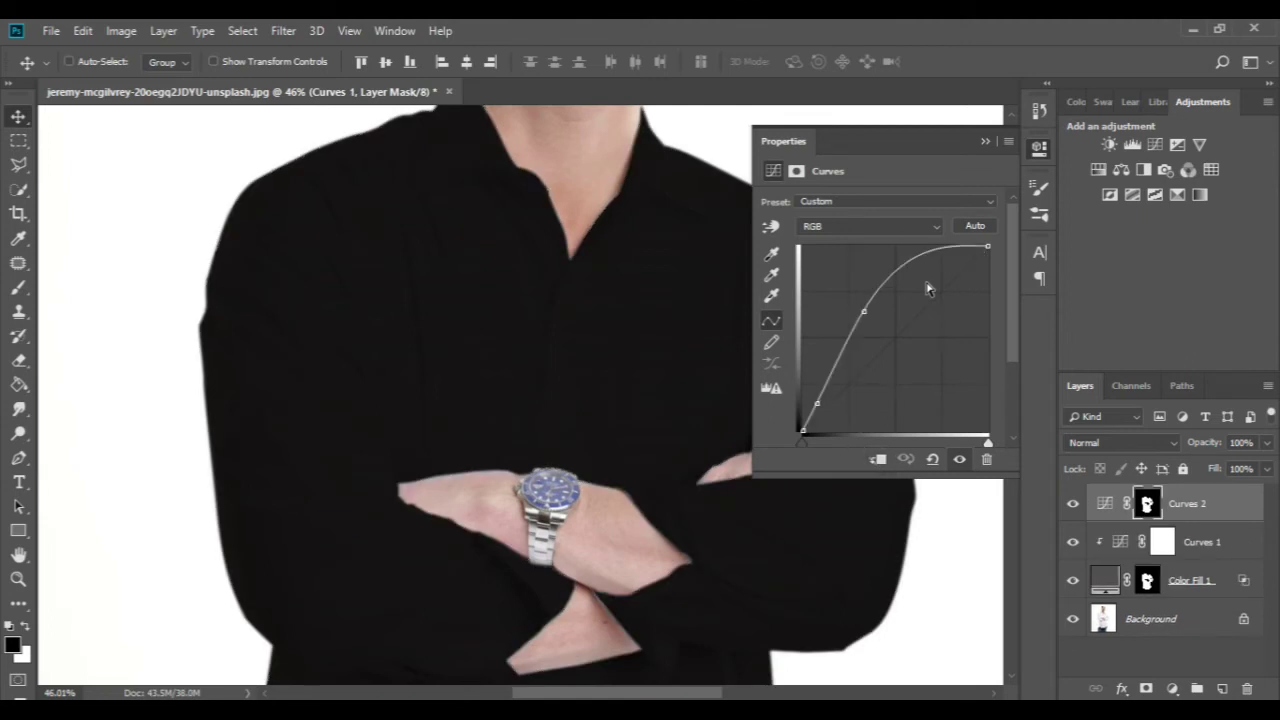
pyautogui.hotkey('ctrl', 'shift', 'z')
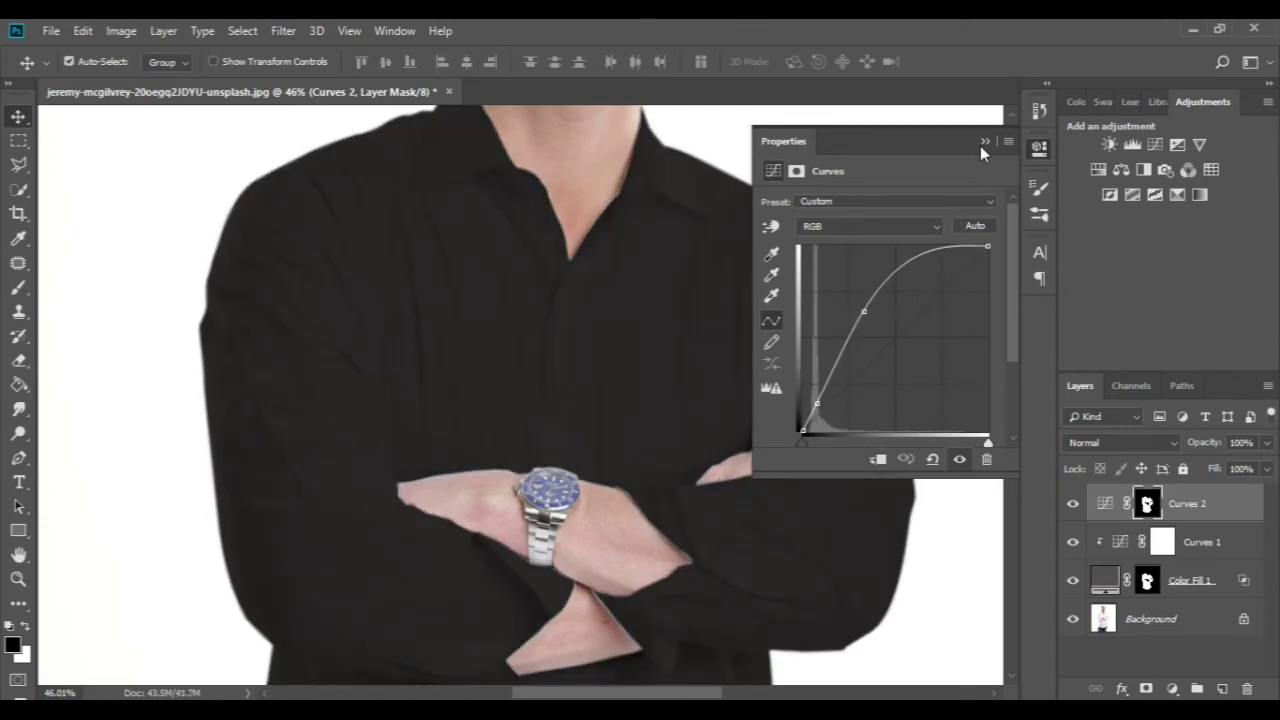
pyautogui.moveTo(864, 311); pyautogui.dragTo(900, 312)
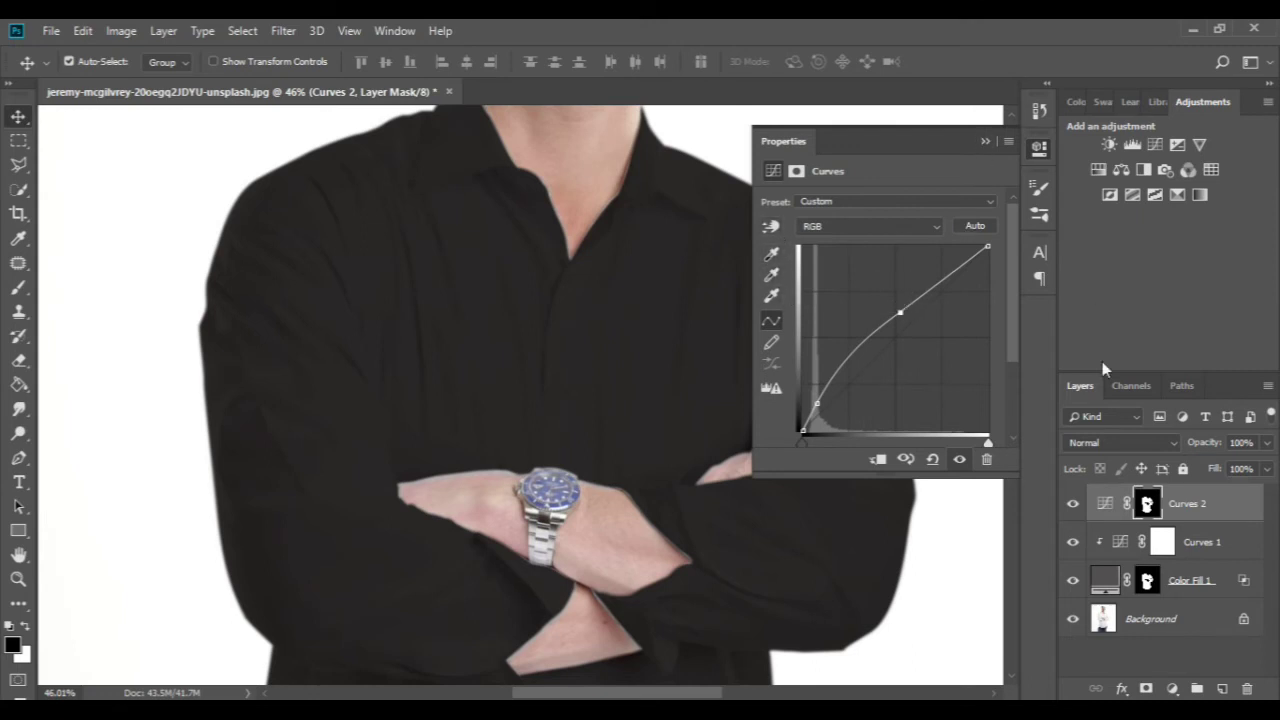
# Load the shirt selection from the Curves 2 mask and feather it by 1.5 px
pyautogui.click(984, 140)
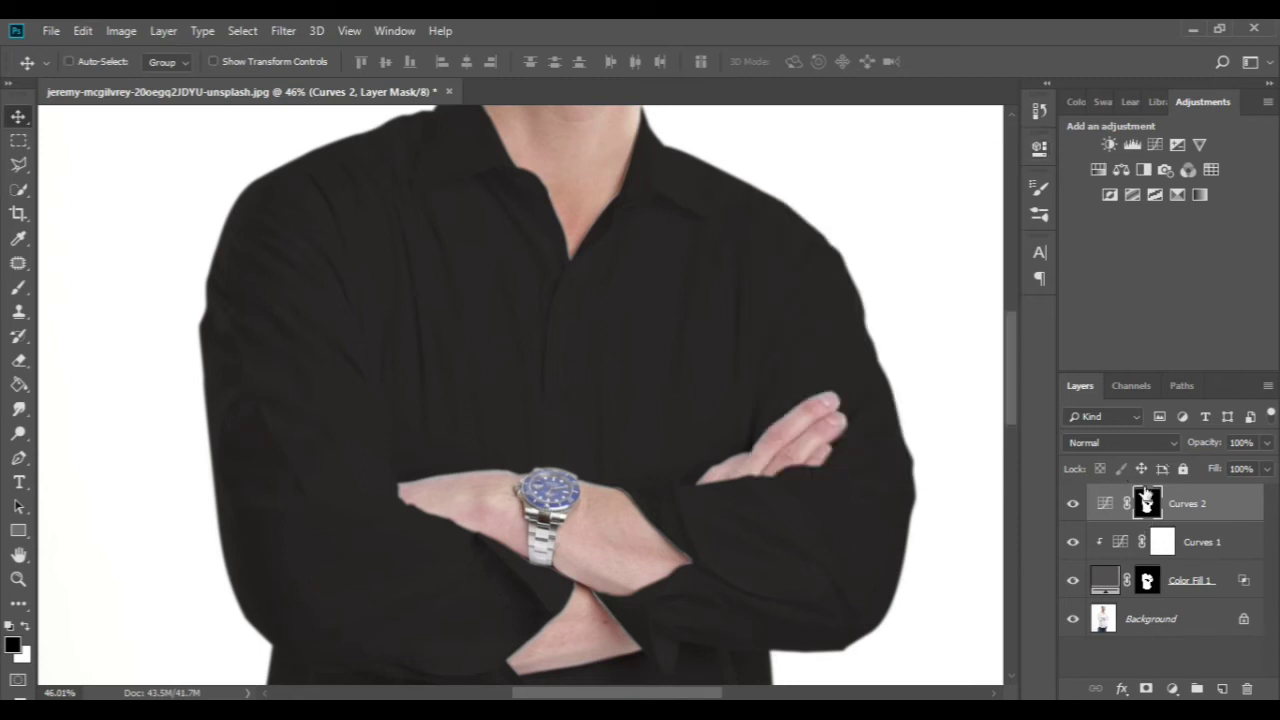
pyautogui.keyDown('ctrl'); pyautogui.click(1147, 503); pyautogui.keyUp('ctrl')
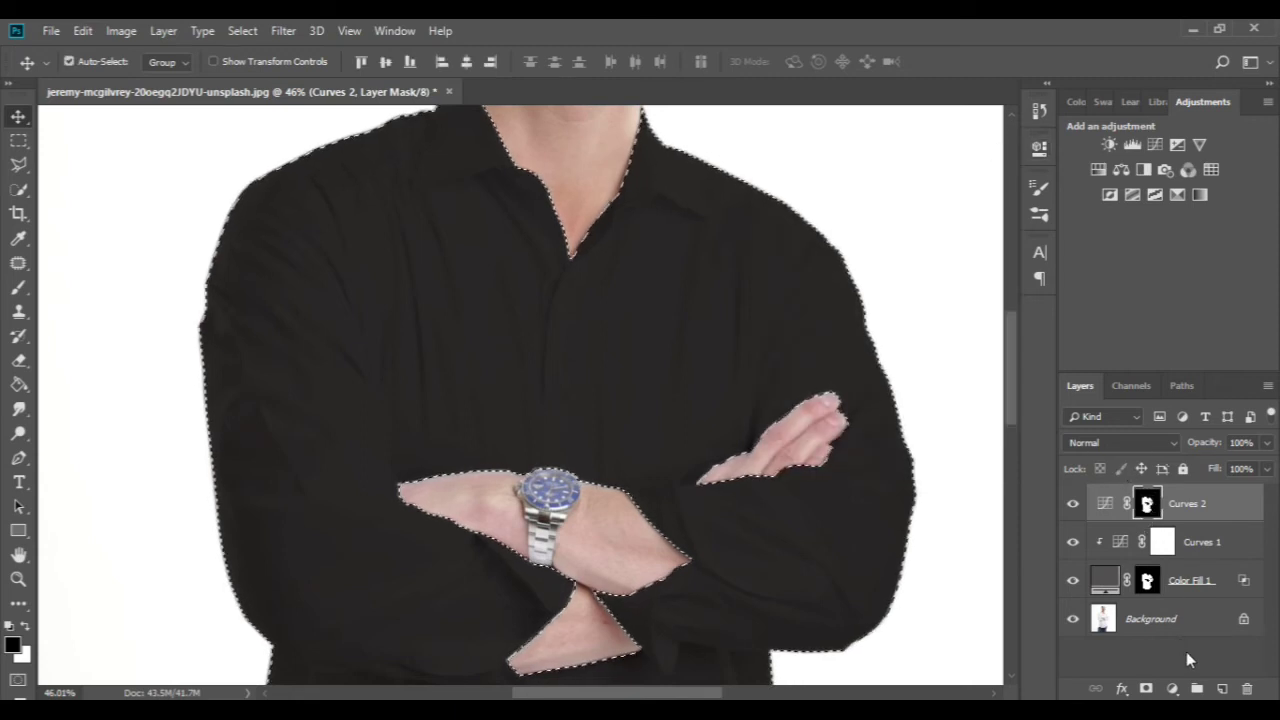
pyautogui.click(242, 30)
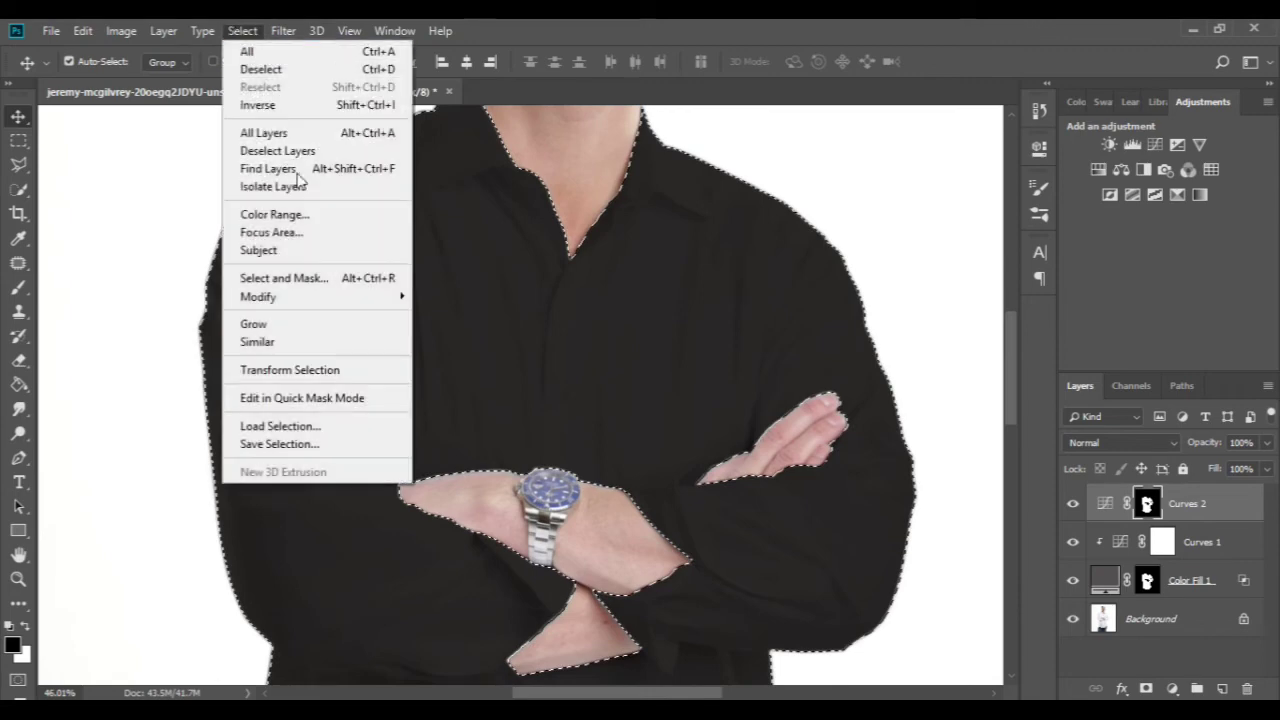
pyautogui.click(470, 367)
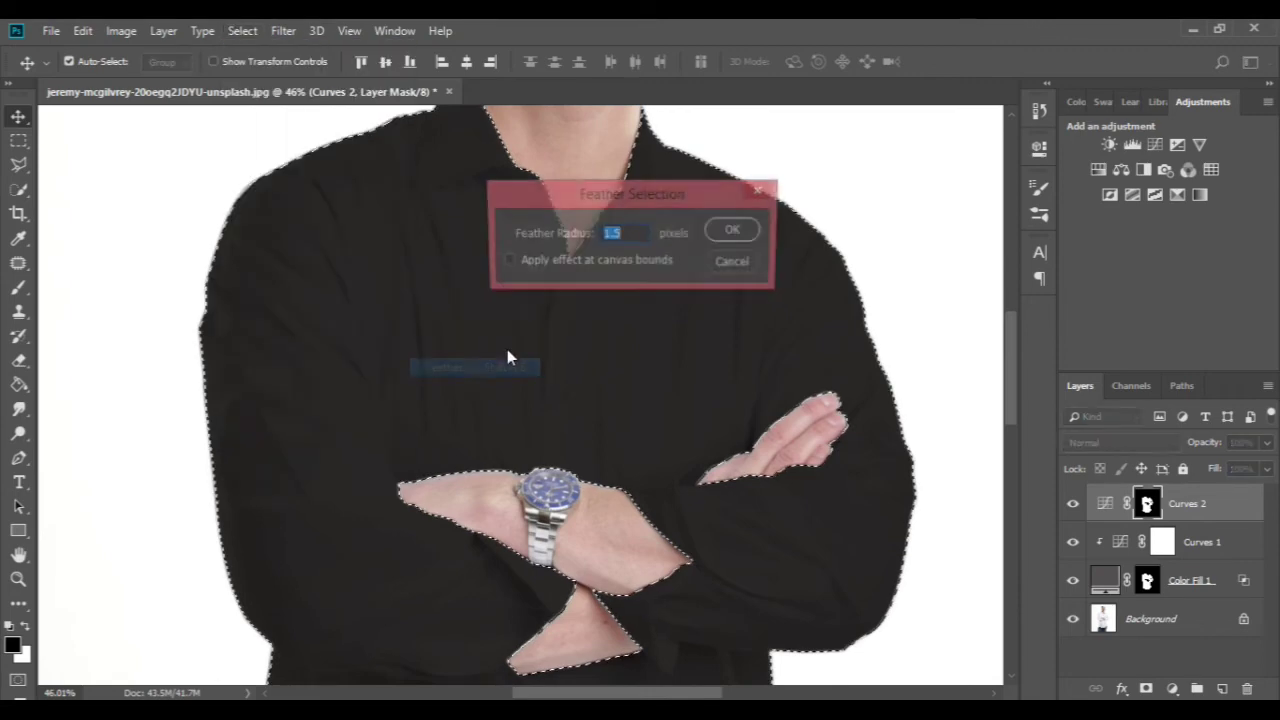
pyautogui.click(732, 229)
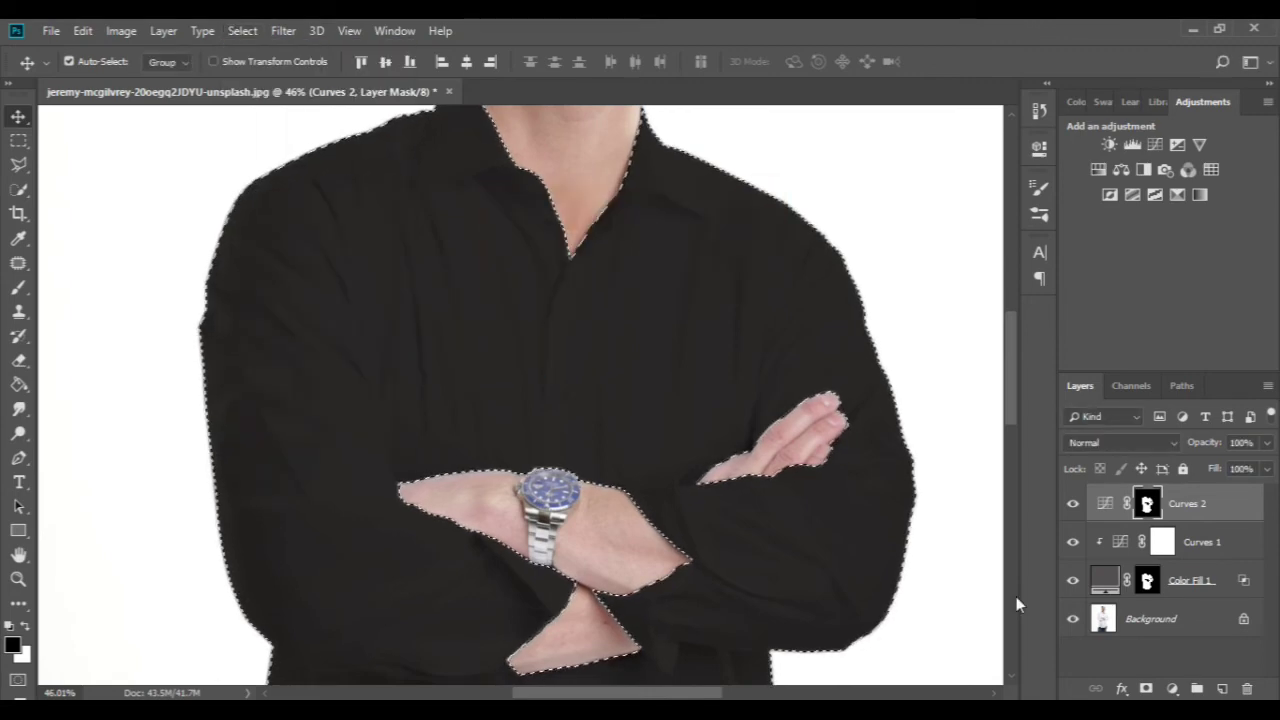
# Add a Levels layer with input levels 21 / 0.87 / 232 and slightly raised output black
pyautogui.click(1170, 690)
pyautogui.click(1195, 438)
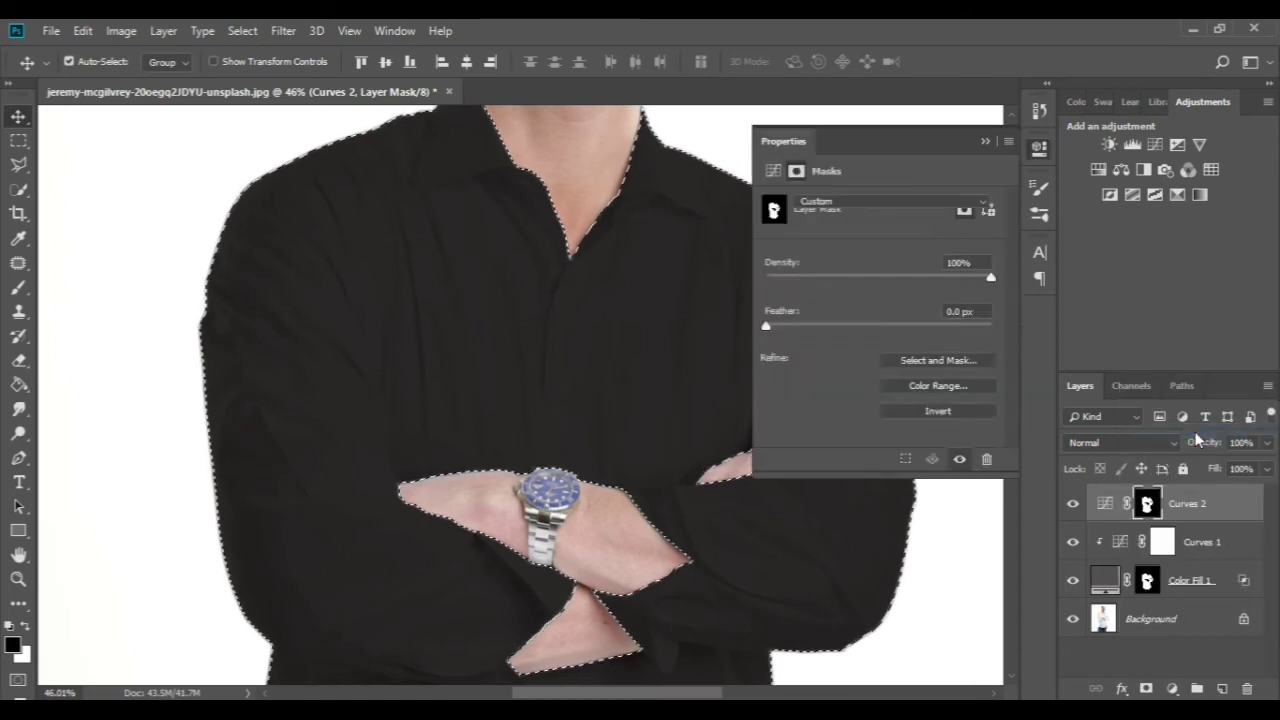
pyautogui.moveTo(992, 336); pyautogui.dragTo(952, 335)
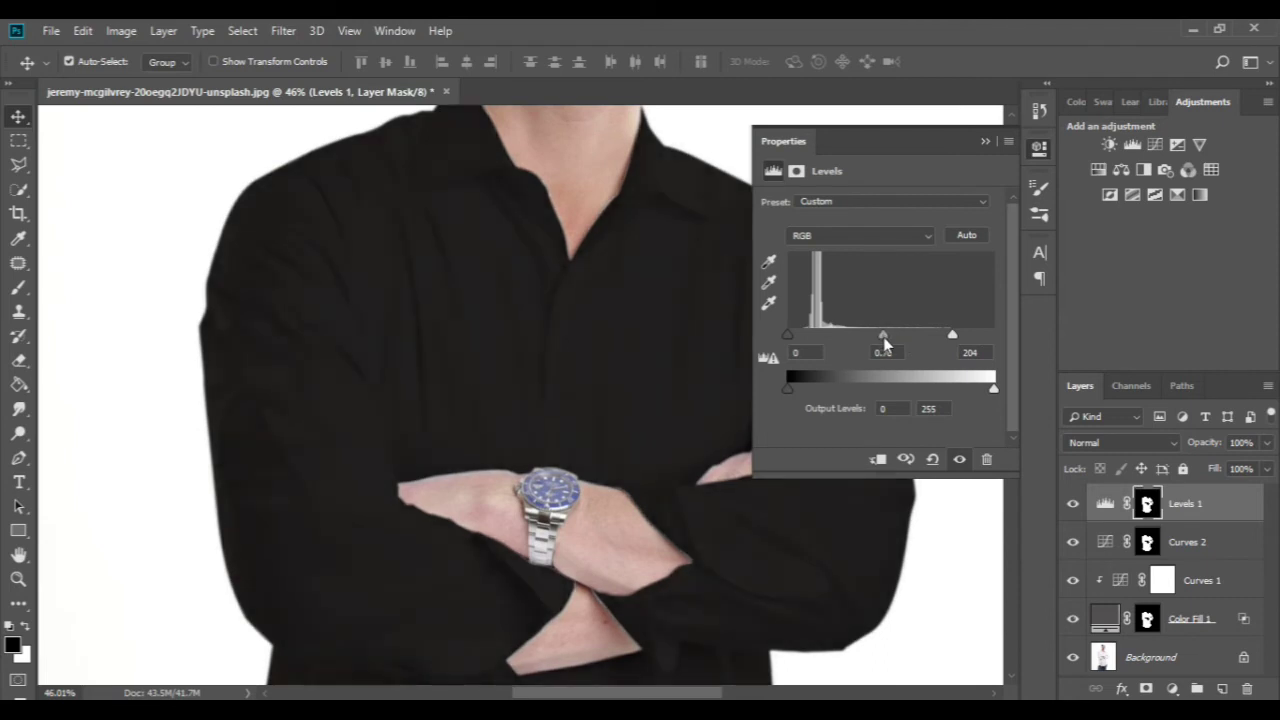
pyautogui.moveTo(870, 335); pyautogui.dragTo(893, 335)
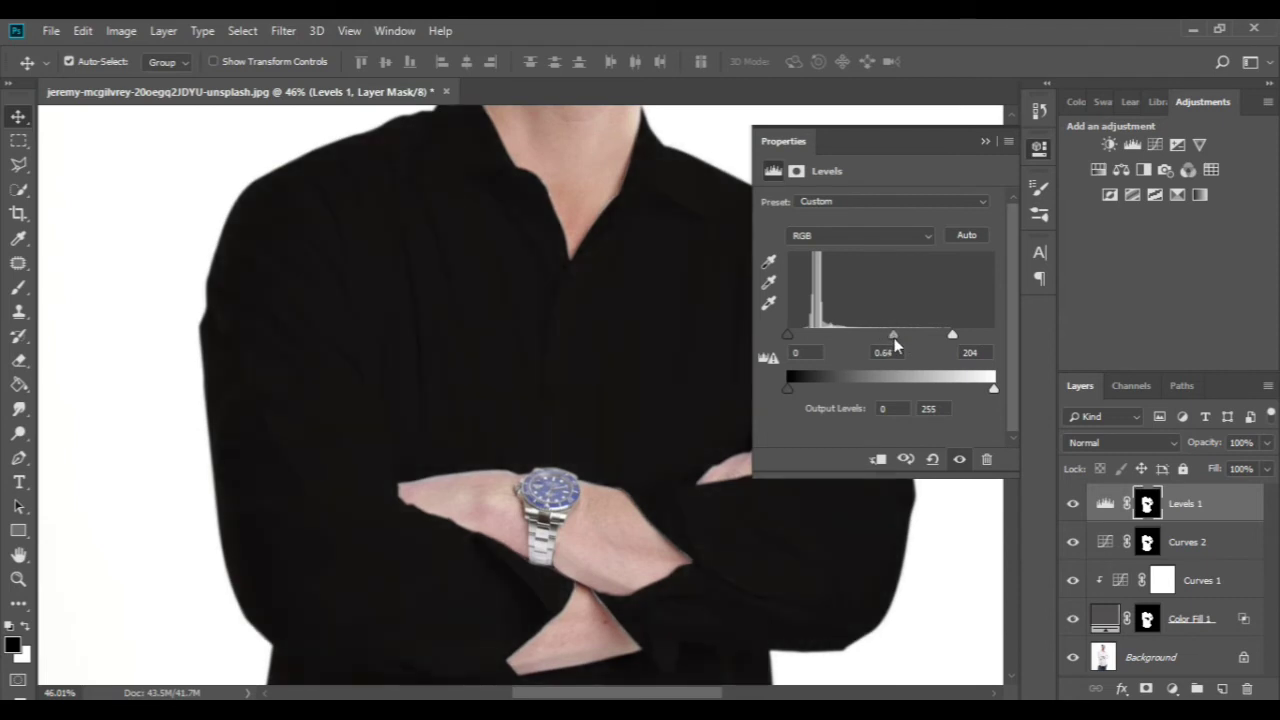
pyautogui.moveTo(789, 334); pyautogui.dragTo(796, 341)
pyautogui.moveTo(792, 390); pyautogui.dragTo(793, 390)
pyautogui.moveTo(888, 334); pyautogui.dragTo(881, 336)
pyautogui.moveTo(968, 337)
pyautogui.mouseDown()
pyautogui.moveTo(981, 336)
pyautogui.moveTo(951, 340)
pyautogui.moveTo(976, 341)
pyautogui.mouseUp()
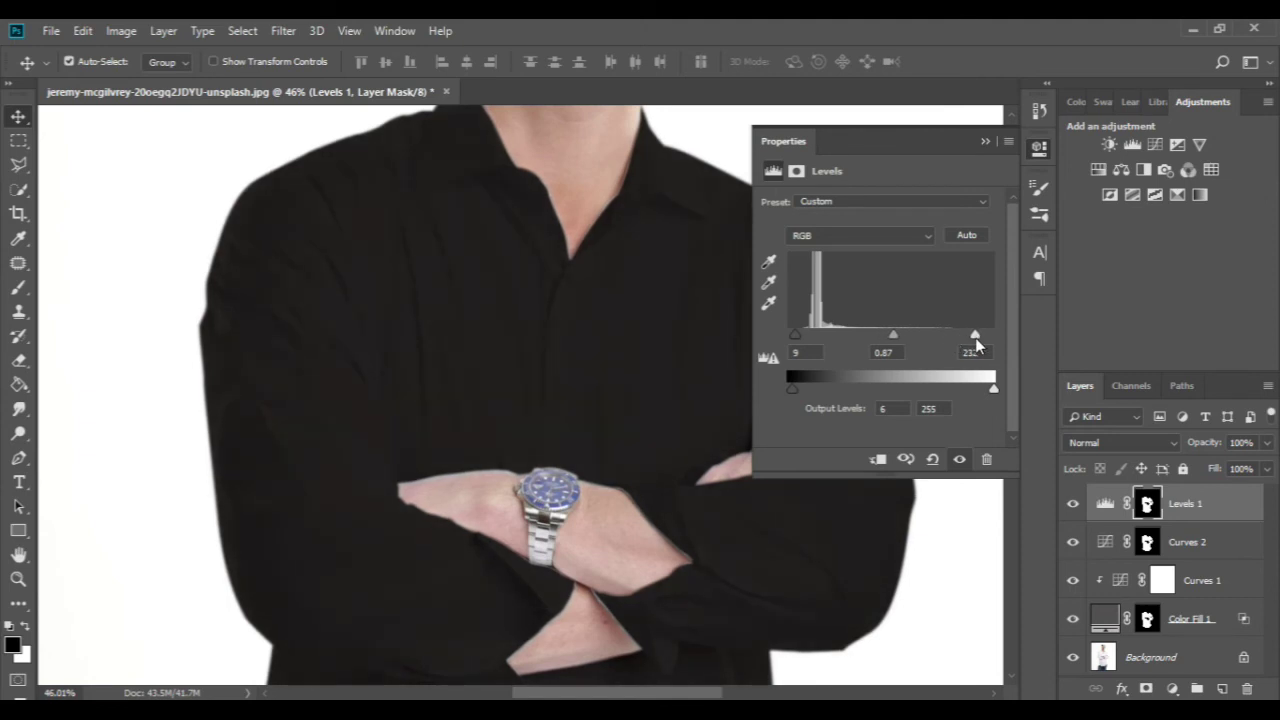
pyautogui.moveTo(796, 340); pyautogui.dragTo(808, 342)
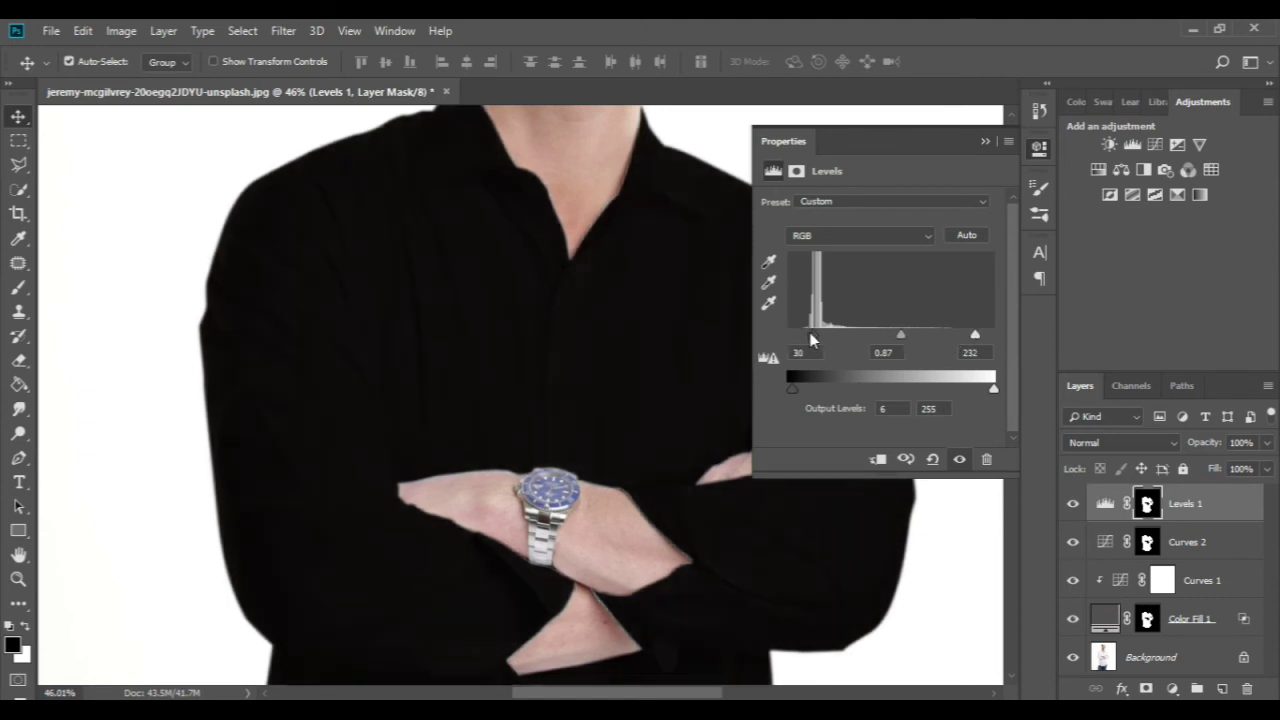
# Close the Levels properties and reframe the view on the figure
pyautogui.click(985, 141)
pyautogui.hotkey('ctrl', '0')
pyautogui.moveTo(730, 300)
pyautogui.mouseDown()
pyautogui.moveTo(771, 300)
pyautogui.moveTo(737, 291)
pyautogui.moveTo(760, 374)
pyautogui.mouseUp()
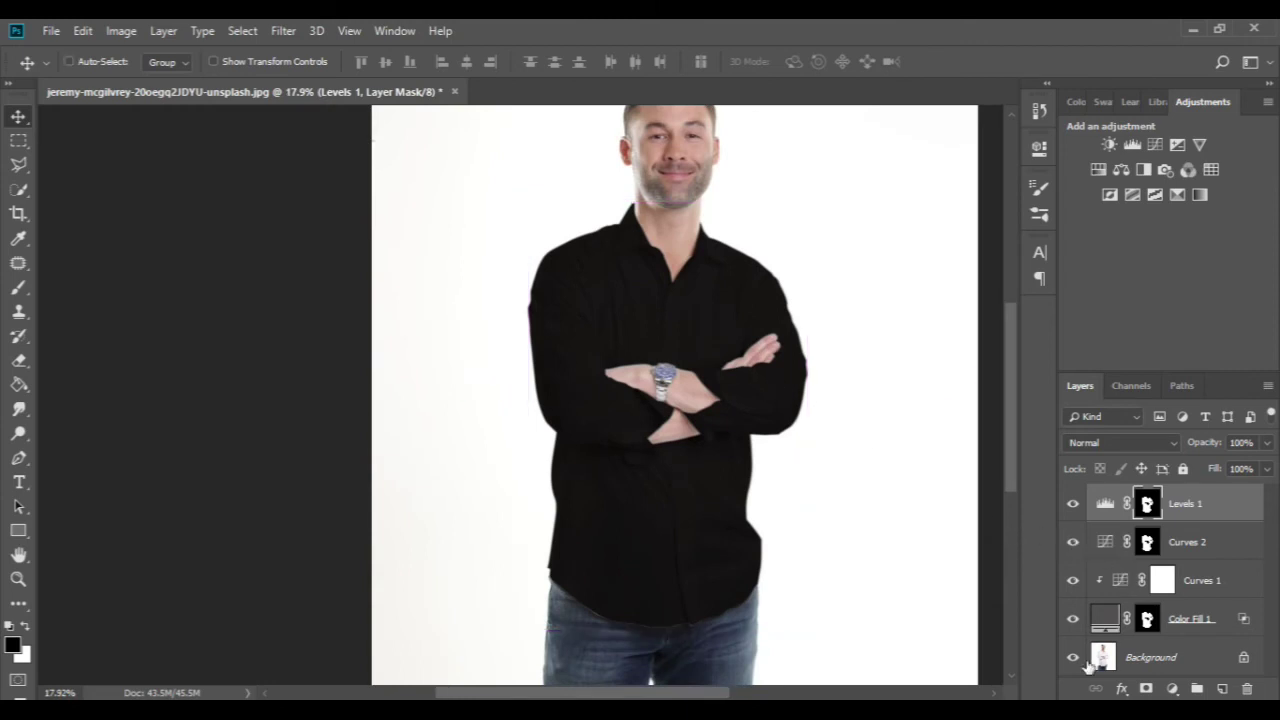
pyautogui.keyDown('alt'); pyautogui.click(1072, 659); pyautogui.keyUp('alt')
pyautogui.keyDown('alt'); pyautogui.click(1072, 661); pyautogui.keyUp('alt')
pyautogui.moveTo(675, 507); pyautogui.dragTo(751, 517)
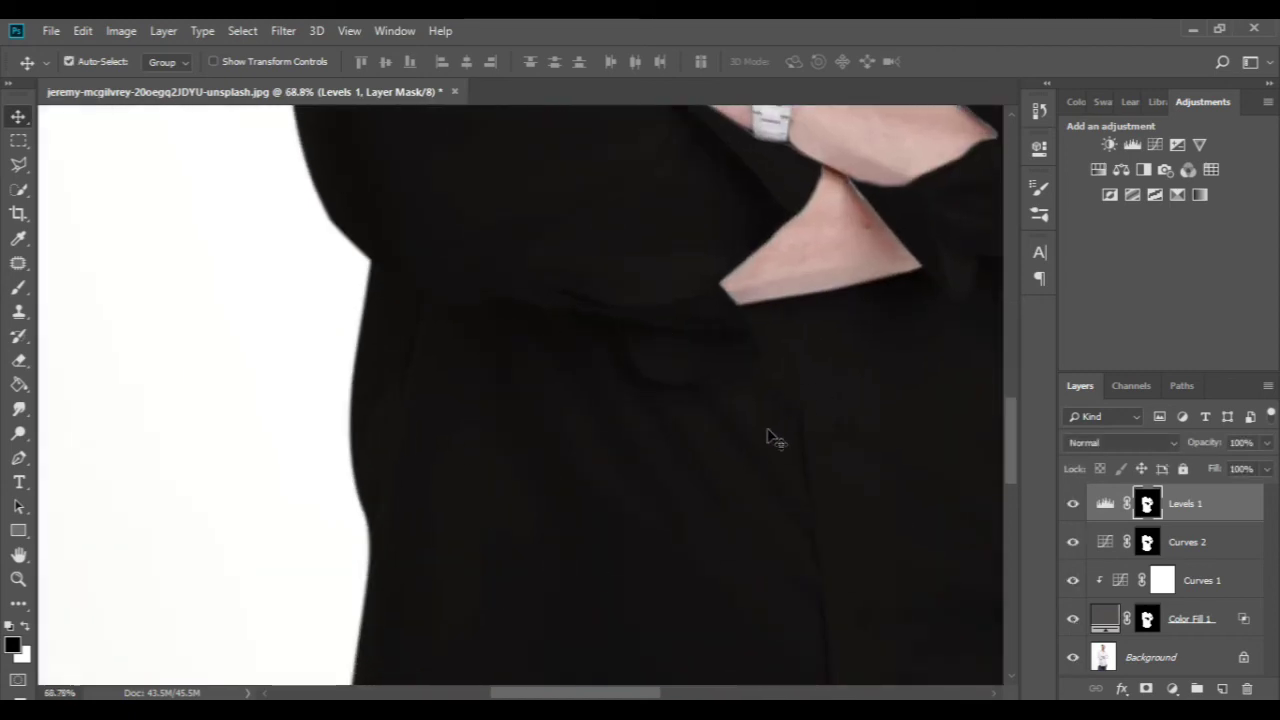
pyautogui.moveTo(729, 346)
pyautogui.mouseDown()
pyautogui.moveTo(600, 380)
pyautogui.moveTo(590, 430)
pyautogui.moveTo(657, 491)
pyautogui.moveTo(526, 549)
pyautogui.moveTo(740, 583)
pyautogui.moveTo(660, 446)
pyautogui.moveTo(375, 245)
pyautogui.moveTo(346, 337)
pyautogui.moveTo(543, 331)
pyautogui.mouseUp()
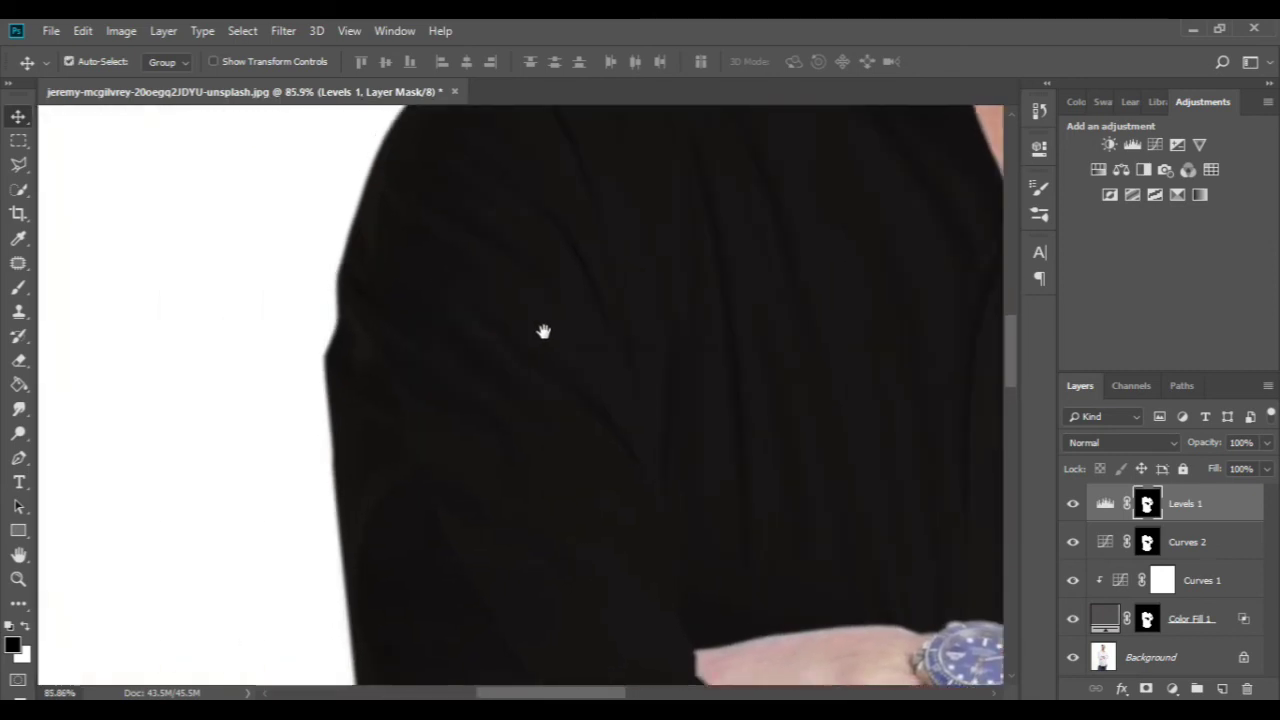
pyautogui.moveTo(720, 423)
pyautogui.mouseDown()
pyautogui.moveTo(697, 403)
pyautogui.moveTo(491, 366)
pyautogui.mouseUp()
pyautogui.moveTo(737, 343)
pyautogui.mouseDown()
pyautogui.moveTo(771, 271)
pyautogui.moveTo(850, 356)
pyautogui.moveTo(820, 329)
pyautogui.mouseUp()
pyautogui.moveTo(700, 460)
pyautogui.mouseDown()
pyautogui.moveTo(605, 400)
pyautogui.moveTo(612, 477)
pyautogui.moveTo(570, 480)
pyautogui.moveTo(591, 486)
pyautogui.mouseUp()
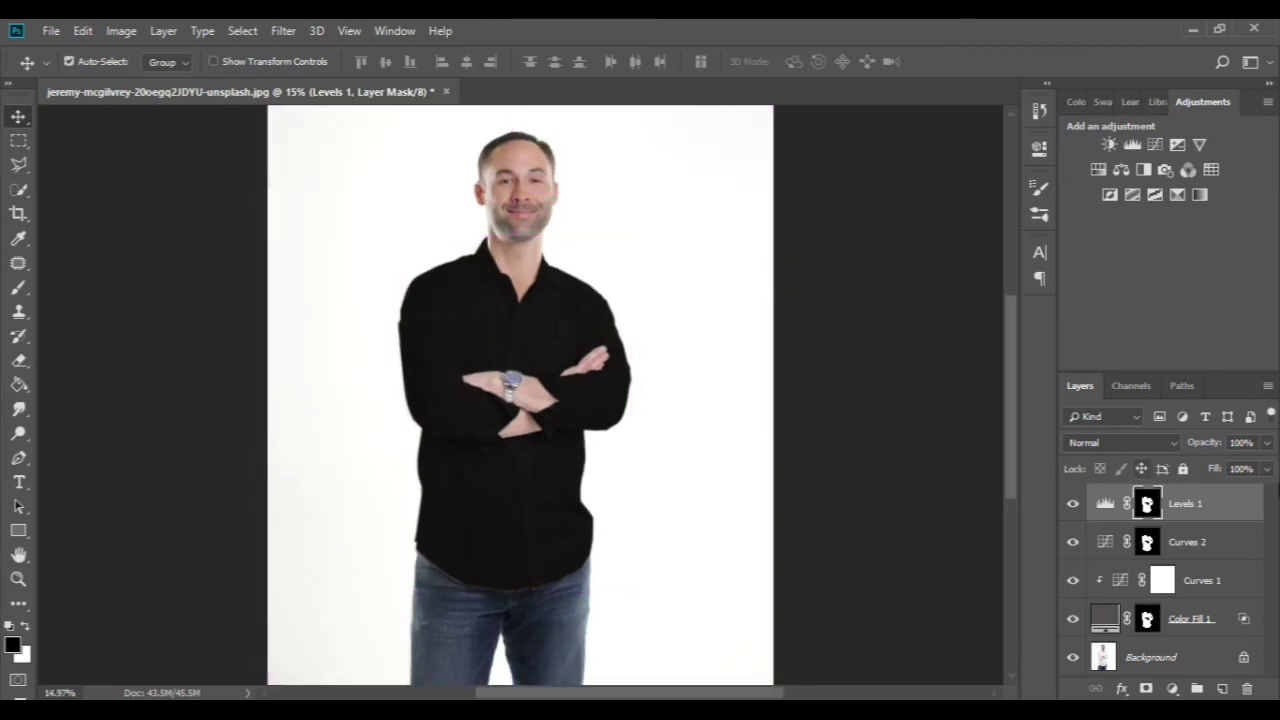
pyautogui.keyDown('alt'); pyautogui.click(1074, 660); pyautogui.keyUp('alt')
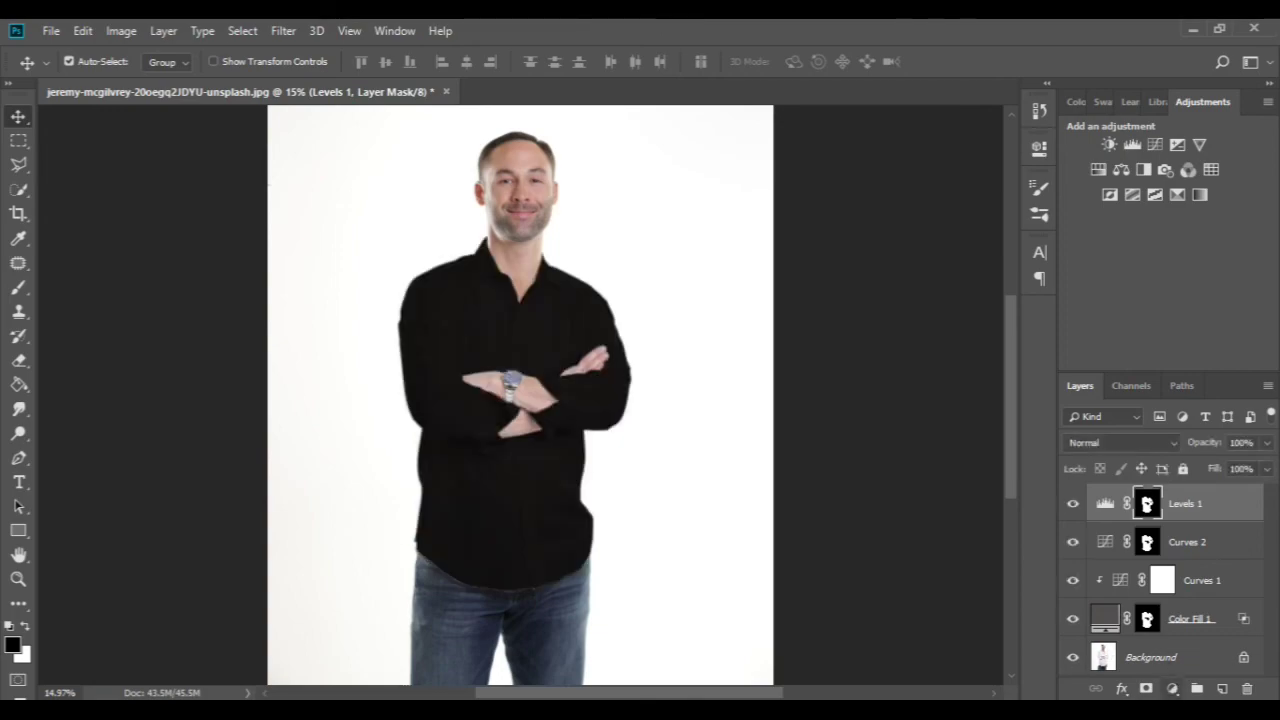